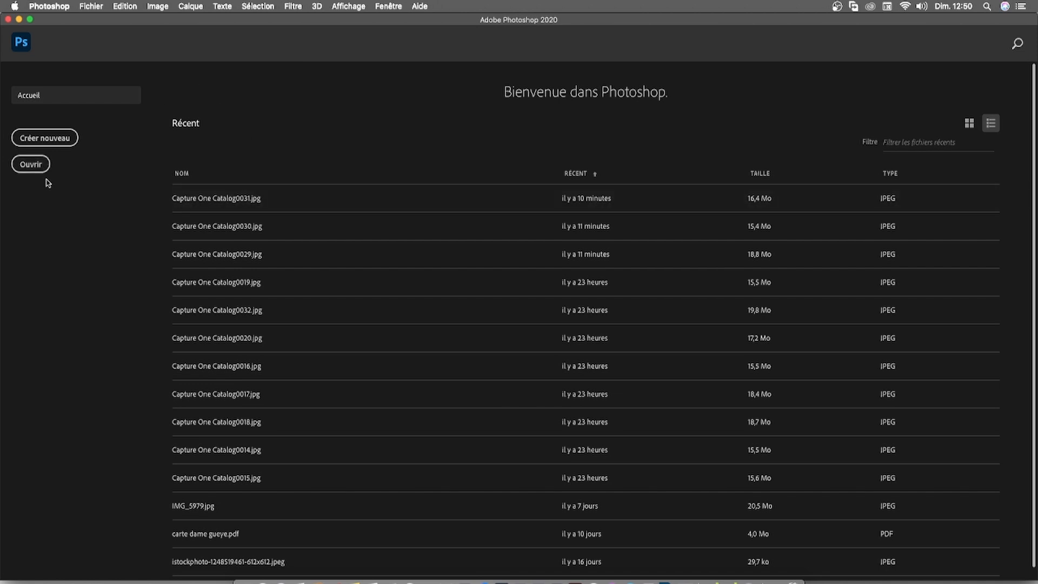
# Open the photo Capture One Catalog0029.jpg from the SHOOT folder, browsing the files as thumbnails.
pyautogui.click(31, 164)
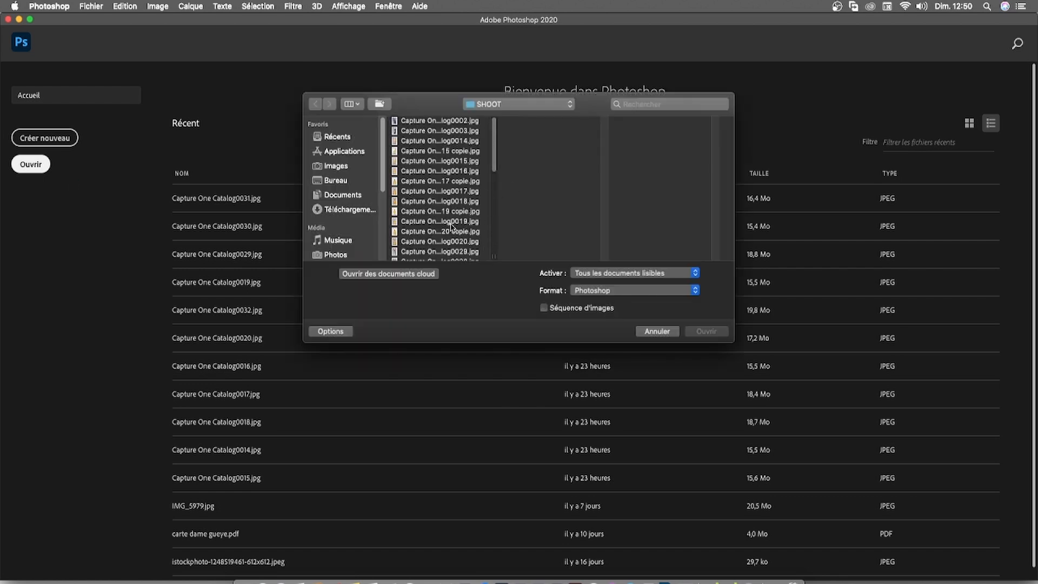
pyautogui.click(355, 105)
pyautogui.click(367, 123)
pyautogui.scroll(-7, 573, 172)
pyautogui.scroll(3, 625, 159)
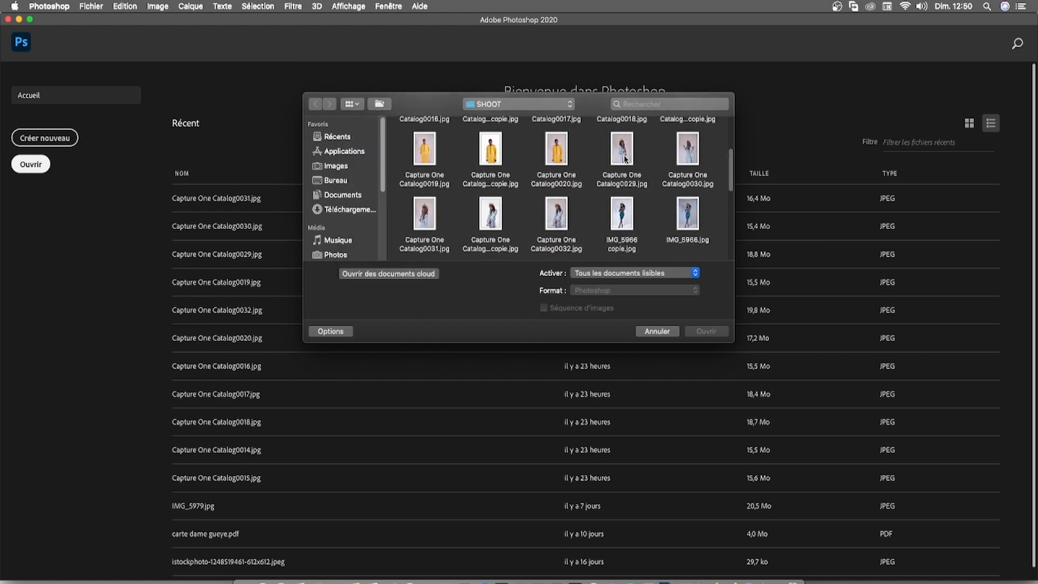
pyautogui.doubleClick(623, 150)
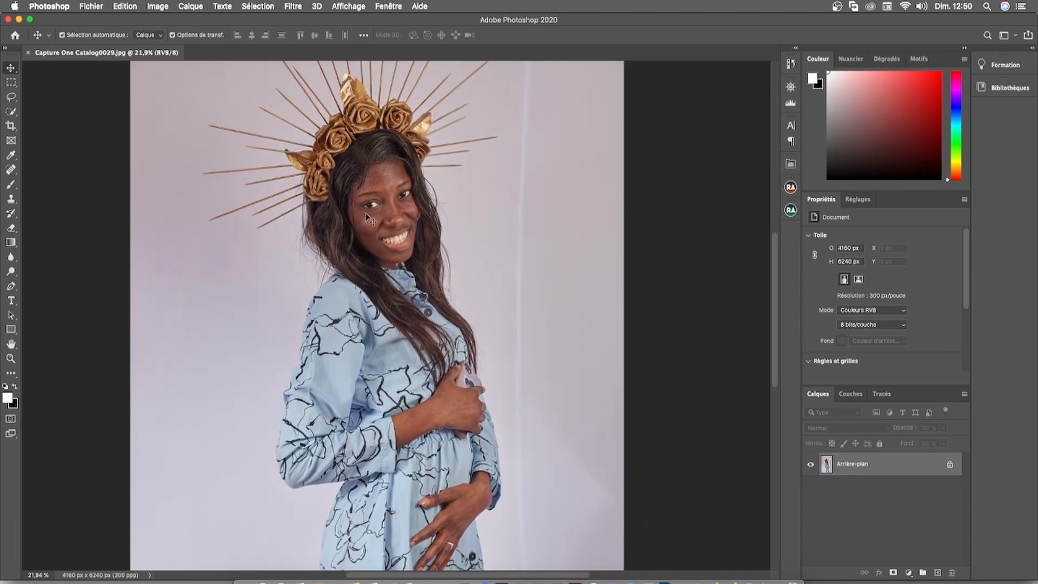
# Duplicate the background layer and unlock the original background.
pyautogui.scroll(5, 365, 213)
pyautogui.scroll(-6, 365, 213)
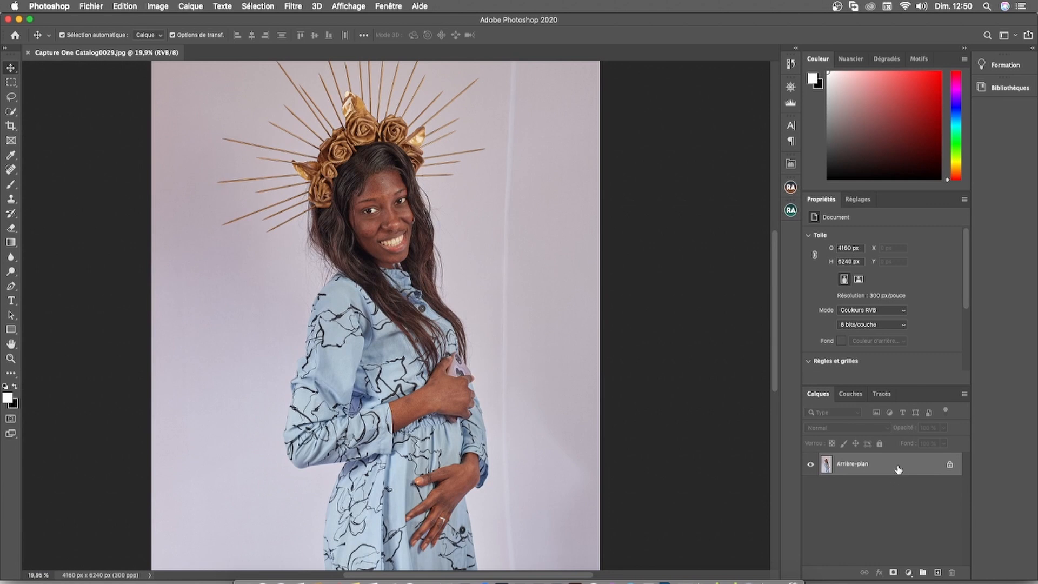
pyautogui.moveTo(898, 469); pyautogui.dragTo(937, 572)
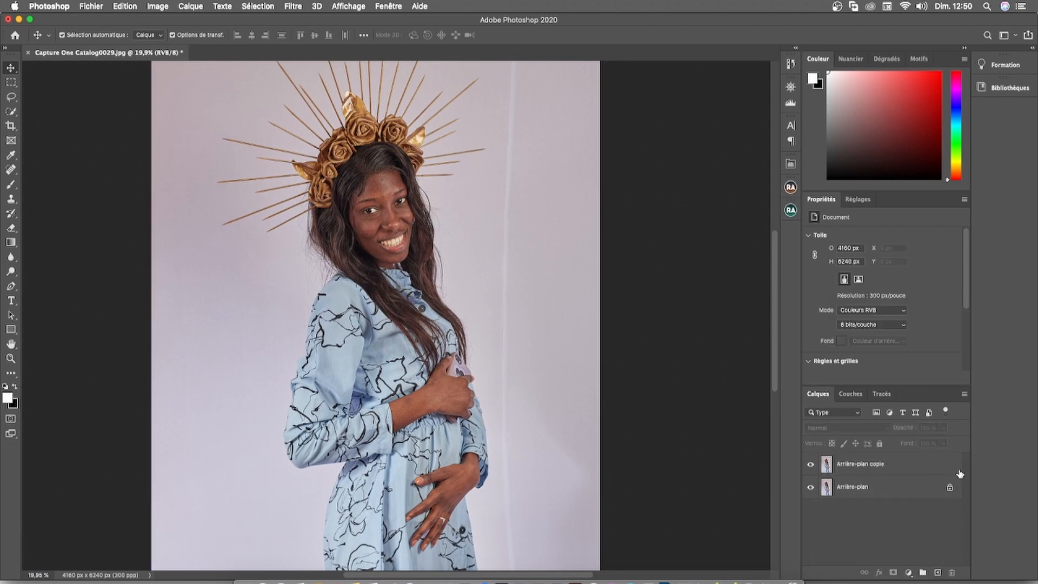
pyautogui.click(949, 487)
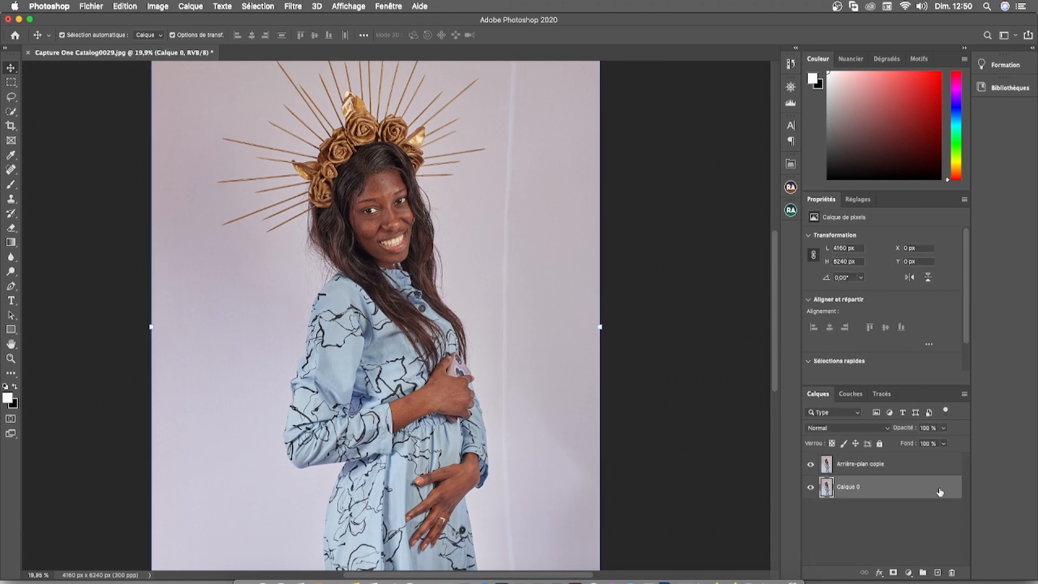
# Hide the original layer Calque 0 beneath the duplicated background layer.
pyautogui.click(810, 487)
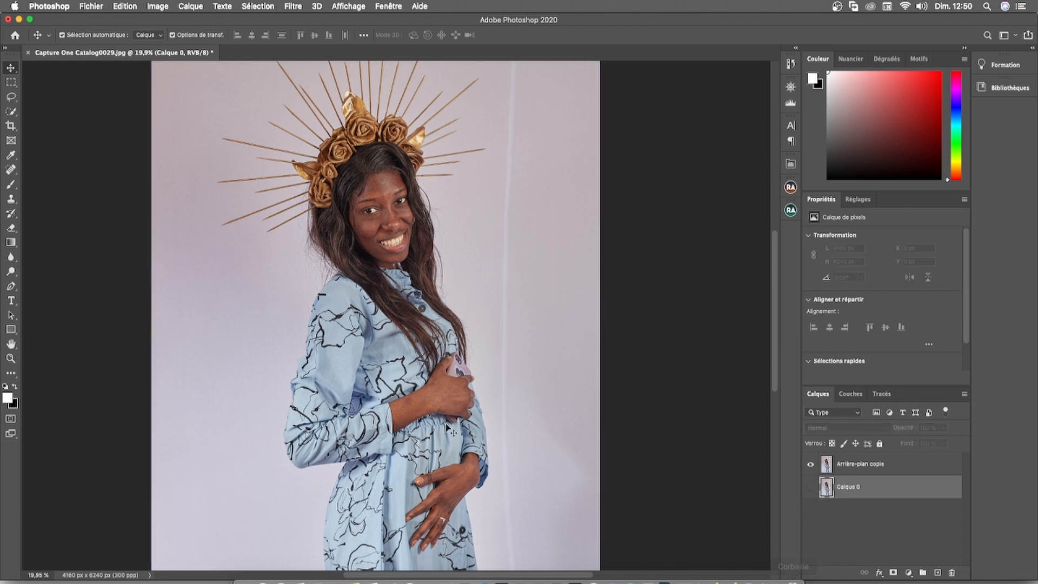
pyautogui.click(810, 489)
pyautogui.click(810, 489)
pyautogui.click(810, 490)
pyautogui.click(810, 489)
# Remove the dark and light blemishes on the forehead with the Spot Healing Brush on the layer Arrière-plan copie.
pyautogui.scroll(10, 387, 189)
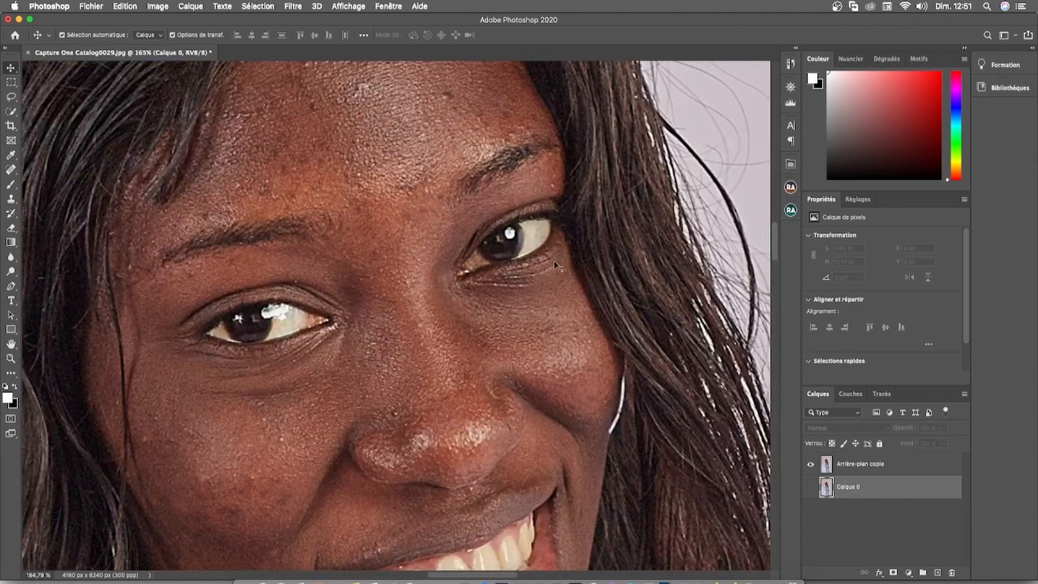
pyautogui.moveTo(774, 239)
pyautogui.mouseDown()
pyautogui.moveTo(773, 223)
pyautogui.moveTo(774, 258)
pyautogui.moveTo(777, 231)
pyautogui.mouseUp()
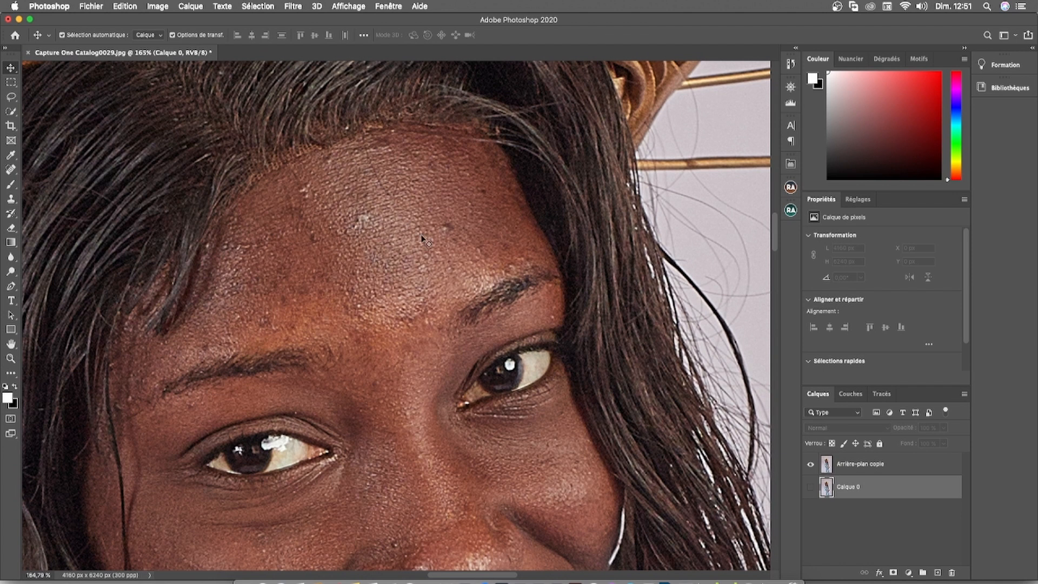
pyautogui.moveTo(774, 245); pyautogui.dragTo(774, 255)
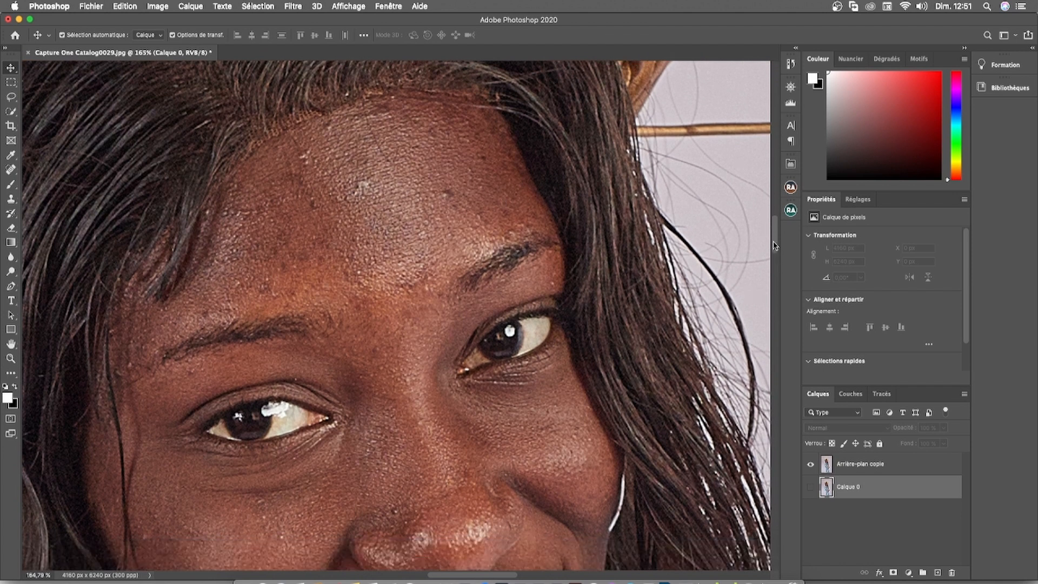
pyautogui.click(12, 171)
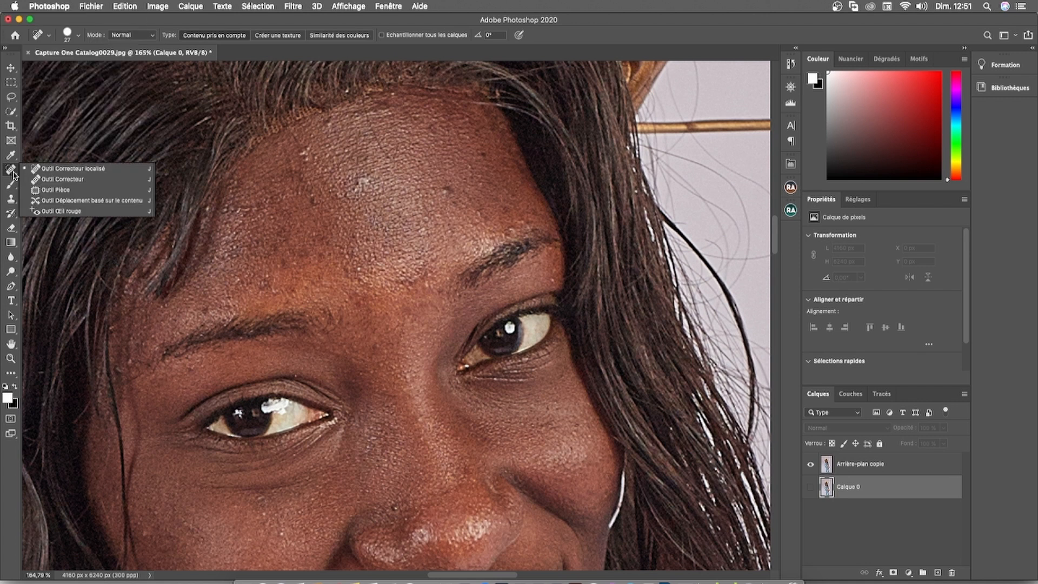
pyautogui.click(63, 168)
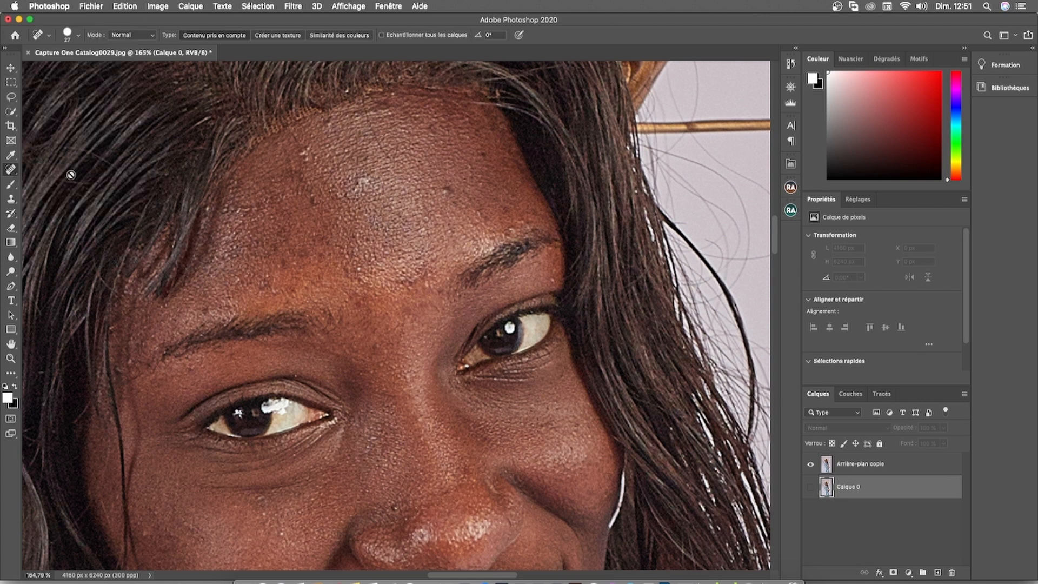
pyautogui.click(851, 468)
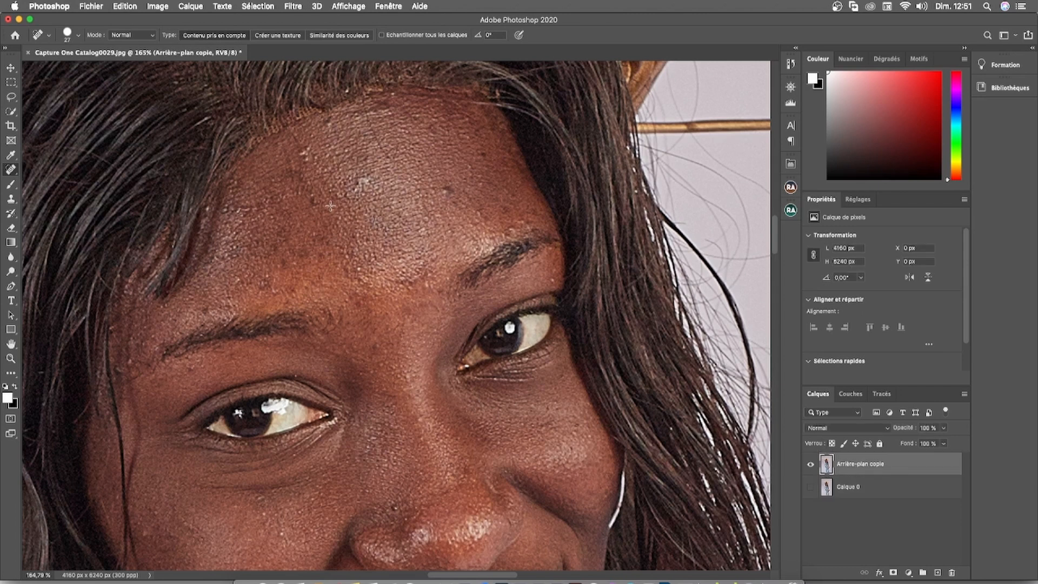
pyautogui.click(450, 192)
pyautogui.click(359, 181)
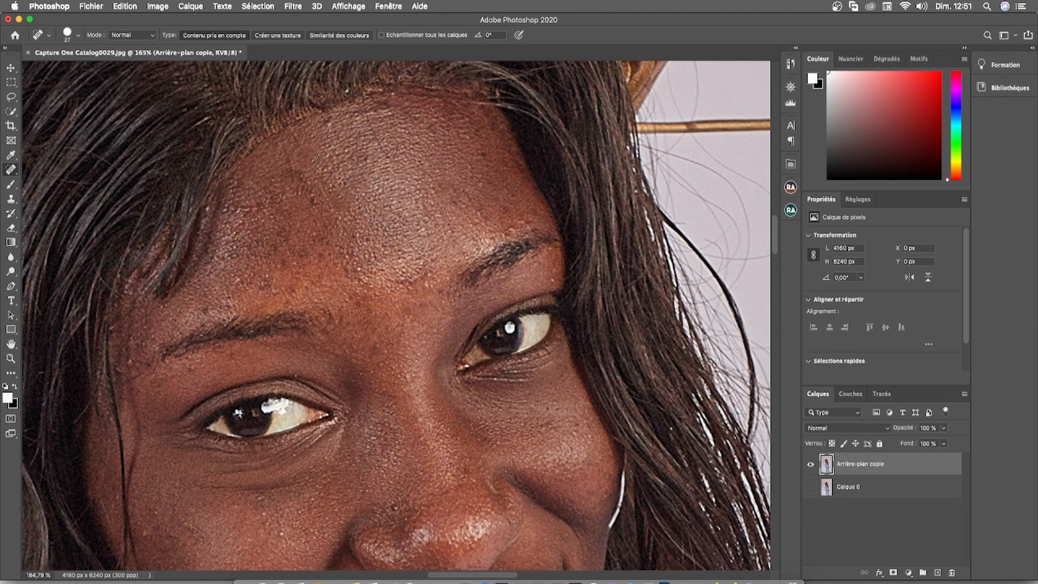
pyautogui.click(335, 134)
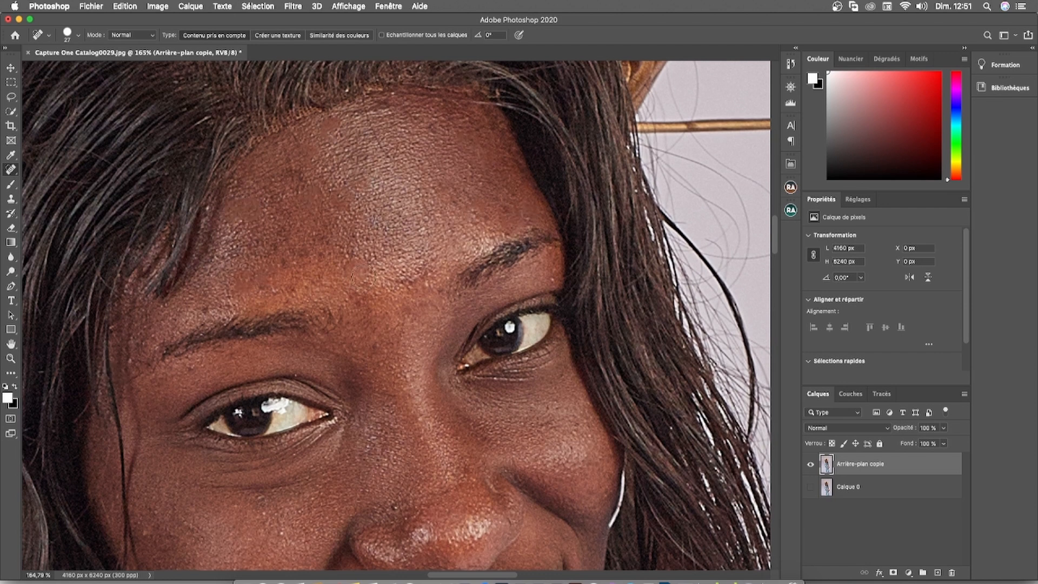
# Heal the crease on the upper cheek below the viewer's-left eye with the Spot Healing Brush.
pyautogui.scroll(-5, 363, 277)
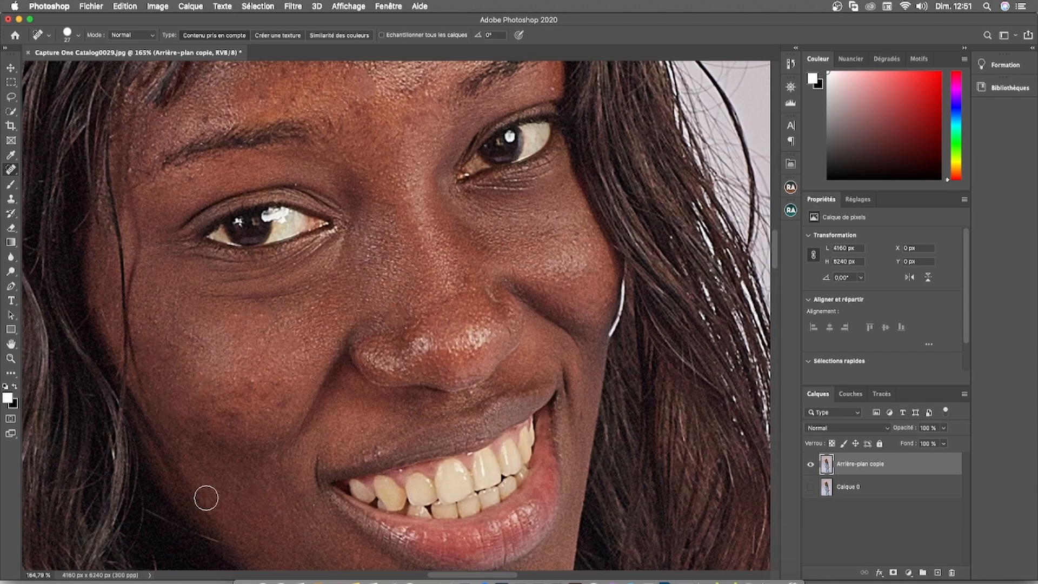
pyautogui.scroll(-6, 577, 383)
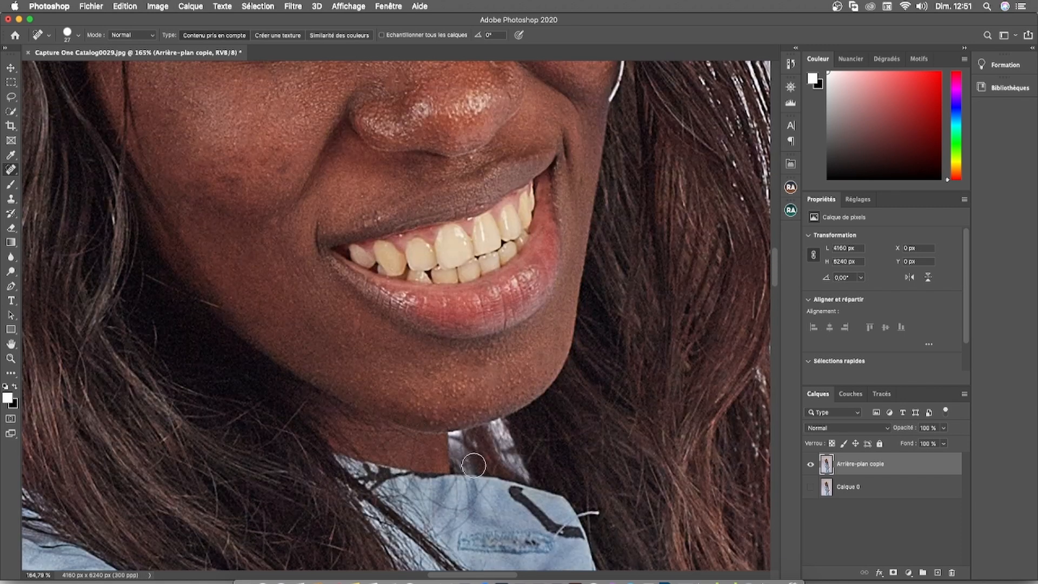
pyautogui.scroll(6, 474, 465)
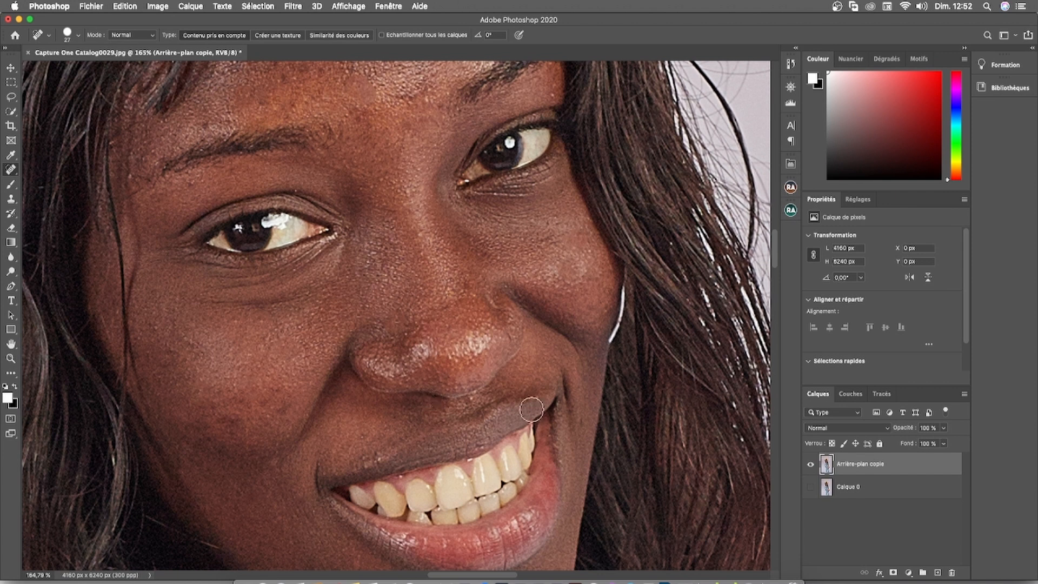
pyautogui.moveTo(309, 295); pyautogui.dragTo(232, 301)
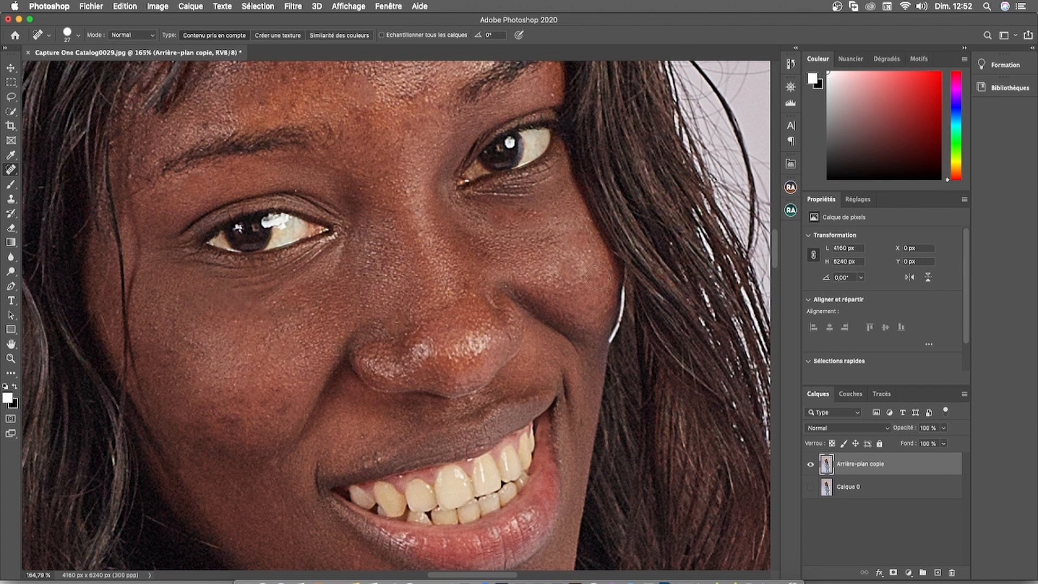
# Brush over the upper forehead just below the hairline with the Spot Healing Brush, checking the skin texture up close.
pyautogui.scroll(5, 597, 276)
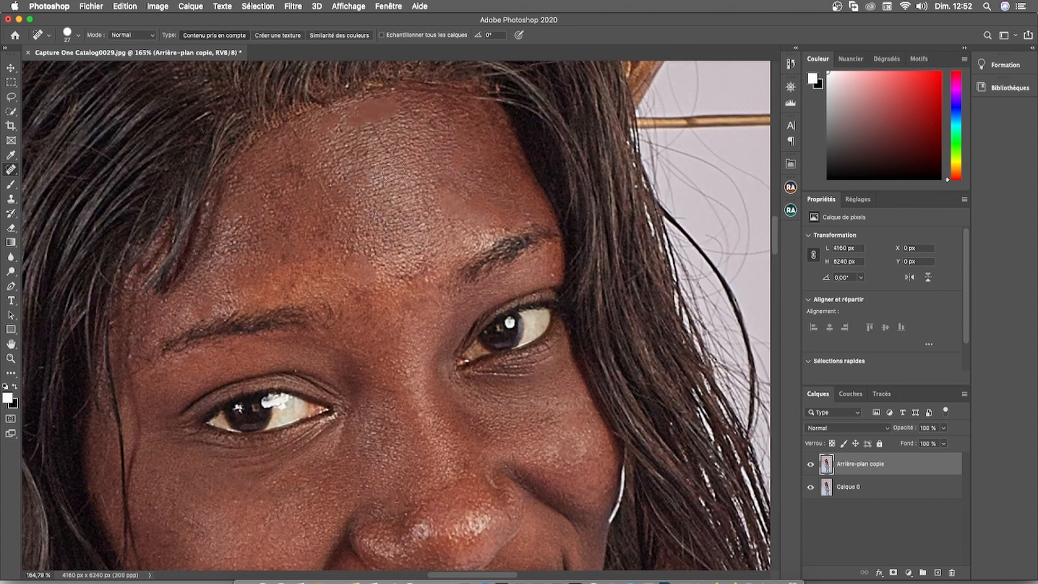
pyautogui.scroll(4, 378, 115)
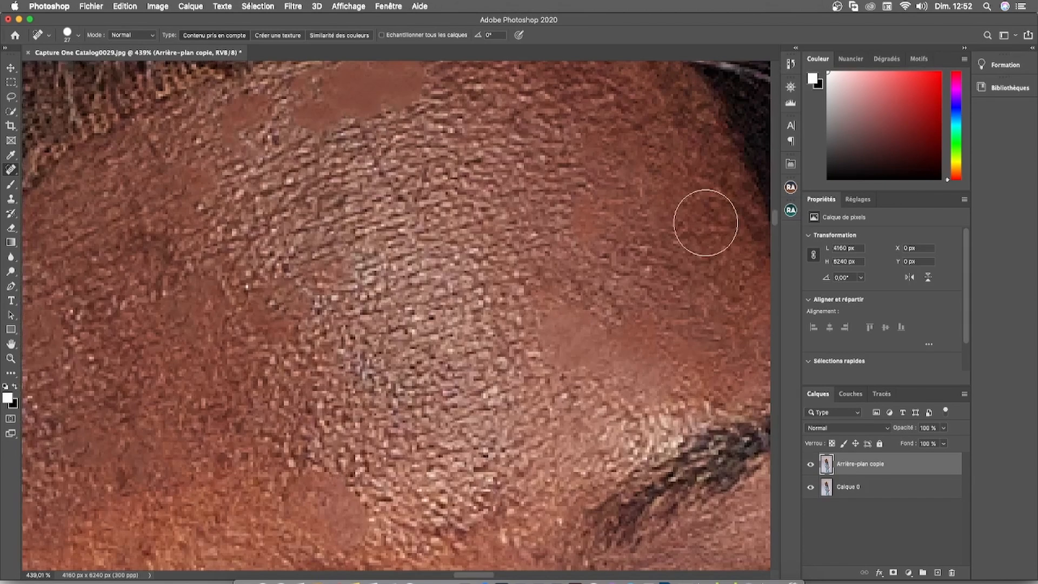
pyautogui.scroll(3, 703, 227)
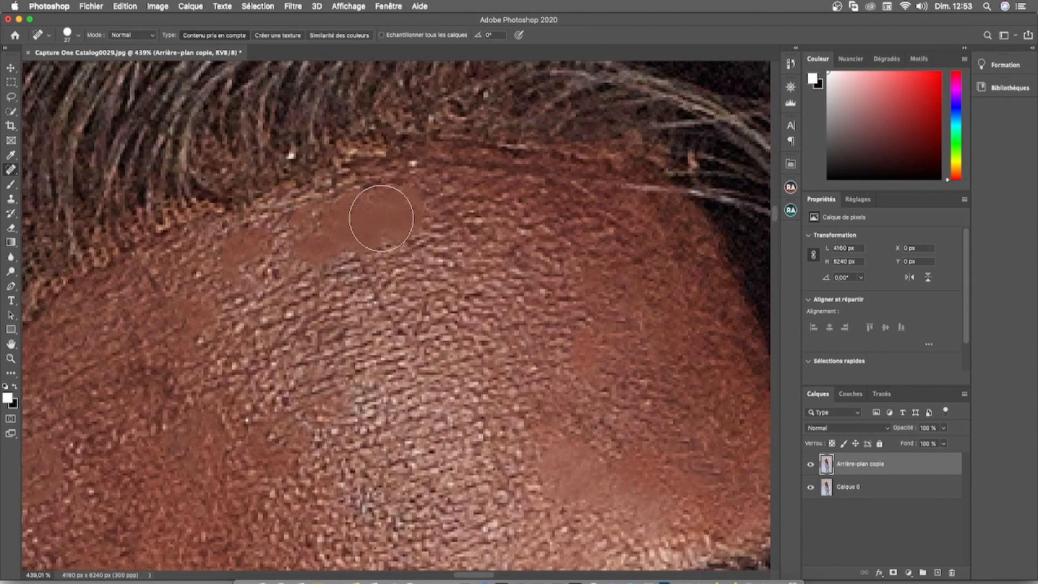
pyautogui.moveTo(381, 218)
pyautogui.mouseDown()
pyautogui.moveTo(373, 250)
pyautogui.moveTo(351, 241)
pyautogui.moveTo(390, 224)
pyautogui.mouseUp()
pyautogui.scroll(1, 389, 223)
pyautogui.scroll(-5, 367, 230)
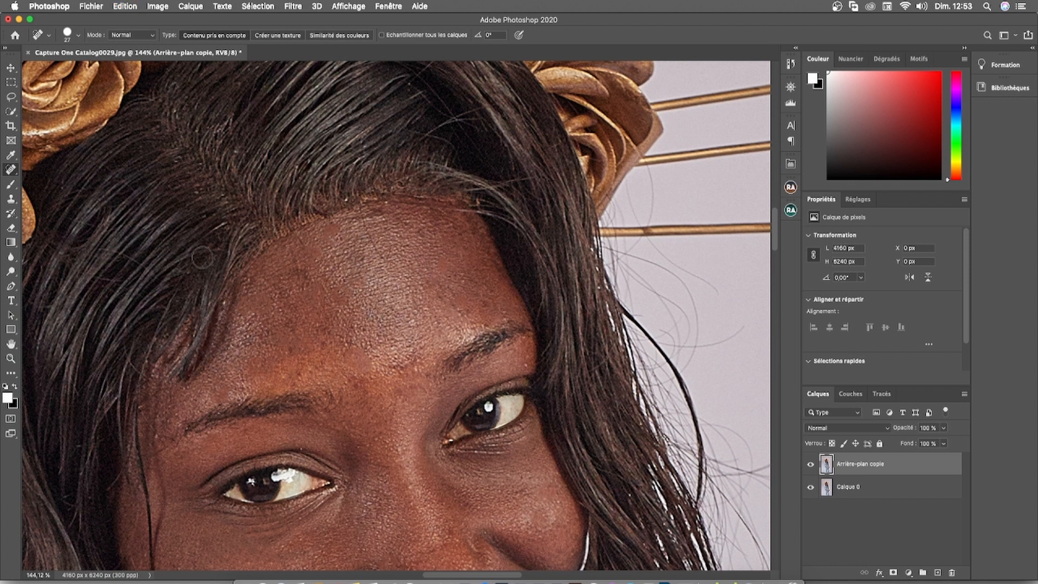
# Use the Patch tool to replace two blemished areas of the upper forehead near the hairline with clean skin.
pyautogui.rightClick(14, 172)
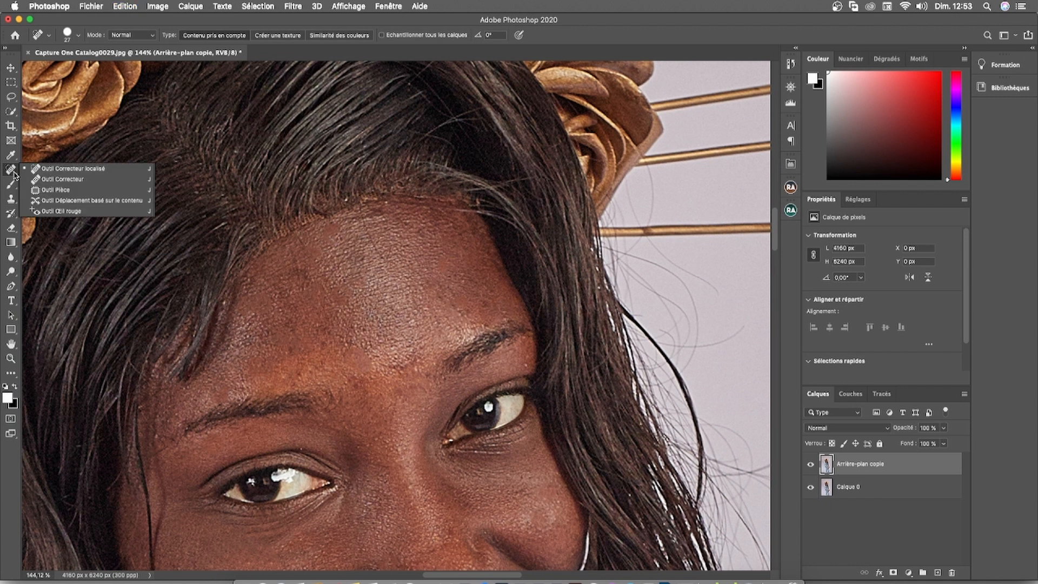
pyautogui.click(74, 193)
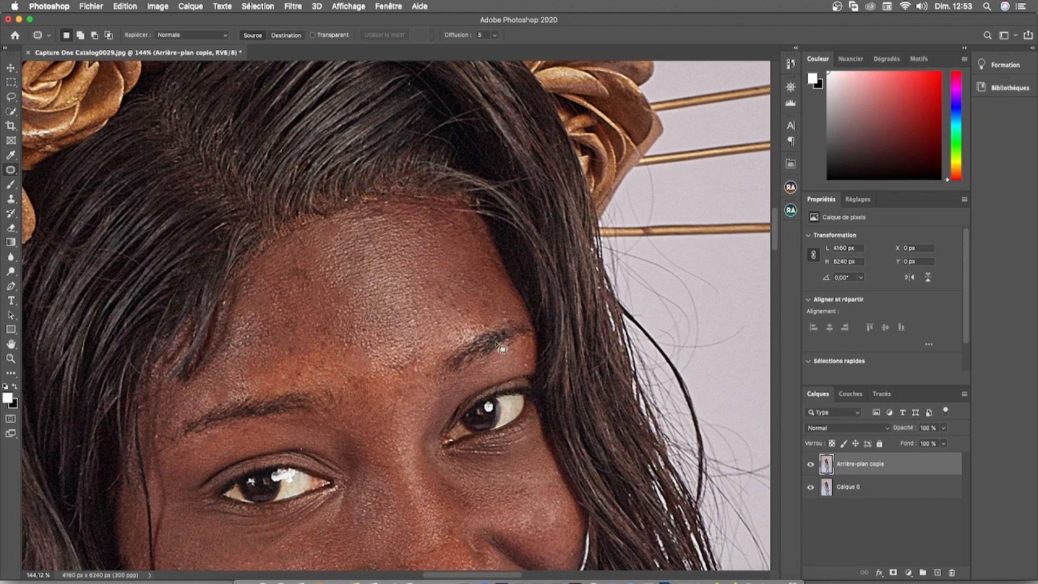
pyautogui.scroll(2, 384, 258)
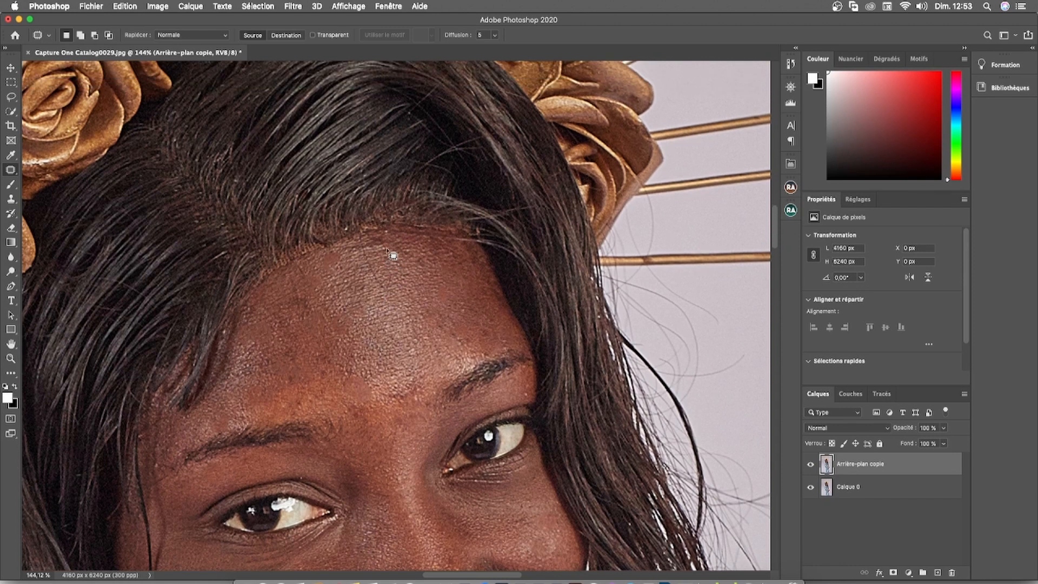
pyautogui.moveTo(388, 247)
pyautogui.mouseDown()
pyautogui.moveTo(366, 244)
pyautogui.moveTo(386, 250)
pyautogui.mouseUp()
pyautogui.moveTo(386, 250); pyautogui.dragTo(413, 264)
pyautogui.press('super+d')
pyautogui.moveTo(338, 271)
pyautogui.mouseDown()
pyautogui.moveTo(344, 259)
pyautogui.moveTo(348, 274)
pyautogui.moveTo(365, 268)
pyautogui.moveTo(395, 284)
pyautogui.mouseUp()
pyautogui.press('super+d')
# Patch the blemishes on the forehead above the viewer's-right eyebrow with nearby clean skin.
pyautogui.moveTo(455, 333)
pyautogui.mouseDown()
pyautogui.moveTo(466, 343)
pyautogui.moveTo(457, 334)
pyautogui.mouseUp()
pyautogui.moveTo(457, 338)
pyautogui.mouseDown()
pyautogui.moveTo(471, 326)
pyautogui.moveTo(448, 341)
pyautogui.moveTo(440, 326)
pyautogui.mouseUp()
pyautogui.press('super+d')
pyautogui.moveTo(445, 332); pyautogui.dragTo(424, 314)
pyautogui.press('super+d')
# Patch the remaining spots on the upper, central and lower forehead with neighbouring clean skin.
pyautogui.moveTo(422, 262)
pyautogui.mouseDown()
pyautogui.moveTo(425, 275)
pyautogui.moveTo(424, 263)
pyautogui.mouseUp()
pyautogui.moveTo(421, 269); pyautogui.dragTo(427, 284)
pyautogui.press('super+d')
pyautogui.moveTo(359, 355)
pyautogui.mouseDown()
pyautogui.moveTo(347, 359)
pyautogui.moveTo(371, 344)
pyautogui.mouseUp()
pyautogui.press('super+d')
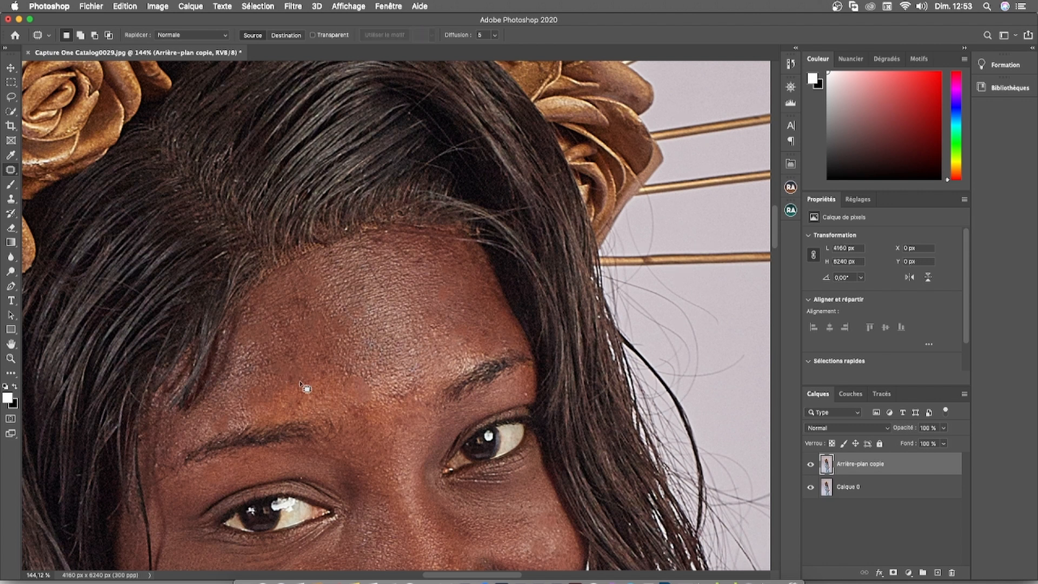
pyautogui.moveTo(298, 381)
pyautogui.mouseDown()
pyautogui.moveTo(292, 389)
pyautogui.moveTo(335, 372)
pyautogui.mouseUp()
pyautogui.press('super+d')
# Patch the blemishes on the back of the hand holding the phone and on its wrist with clean skin.
pyautogui.scroll(-5, 486, 500)
pyautogui.scroll(-3, 259, 402)
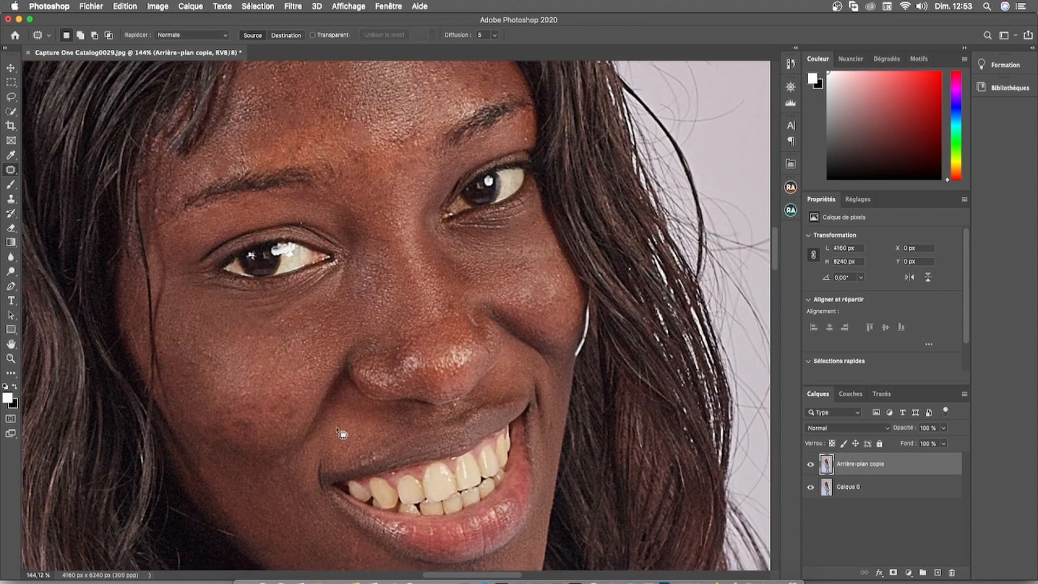
pyautogui.scroll(-10, 384, 335)
pyautogui.scroll(10, 618, 391)
pyautogui.moveTo(616, 330); pyautogui.dragTo(620, 331)
pyautogui.moveTo(622, 341); pyautogui.dragTo(649, 351)
pyautogui.press('super+d')
pyautogui.moveTo(348, 380); pyautogui.dragTo(351, 381)
pyautogui.moveTo(347, 399); pyautogui.dragTo(470, 421)
pyautogui.press('super+d')
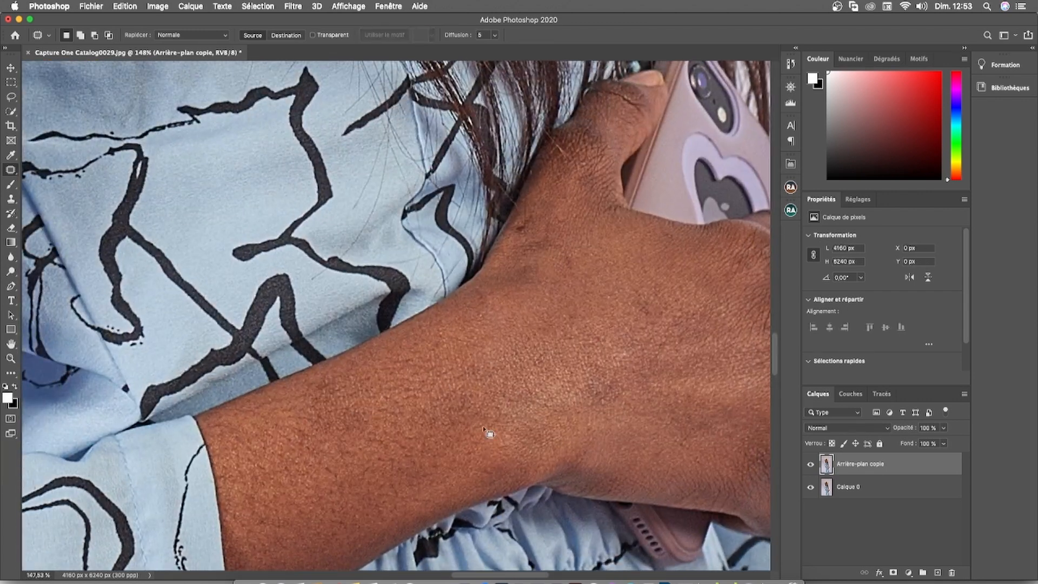
# Examine the skin of both hands up close for remaining blemishes.
pyautogui.scroll(4, 617, 414)
pyautogui.scroll(-5, 616, 414)
pyautogui.hscroll(2, 566, 359)
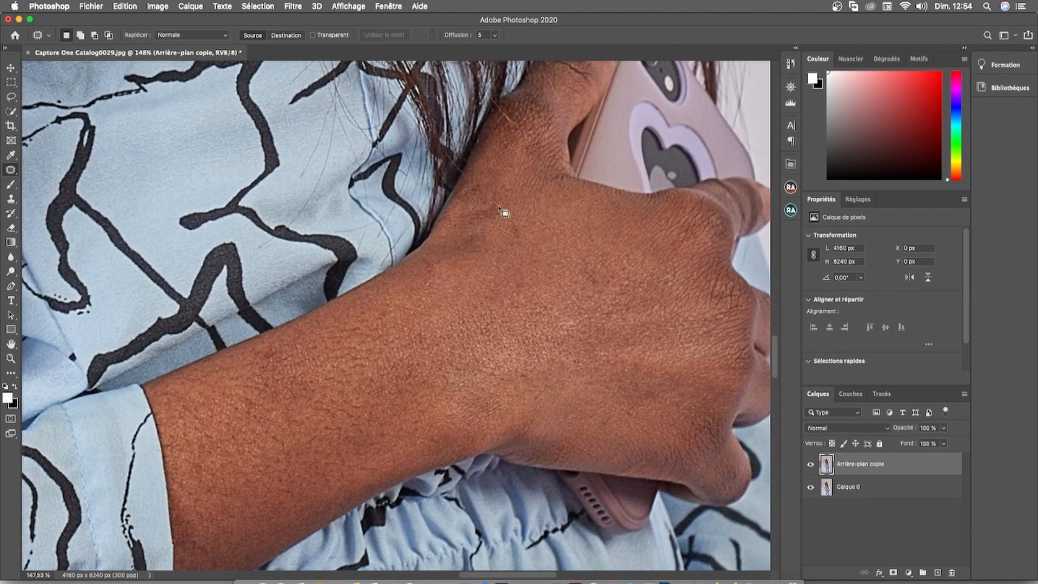
pyautogui.scroll(-10, 649, 322)
pyautogui.scroll(10, 512, 302)
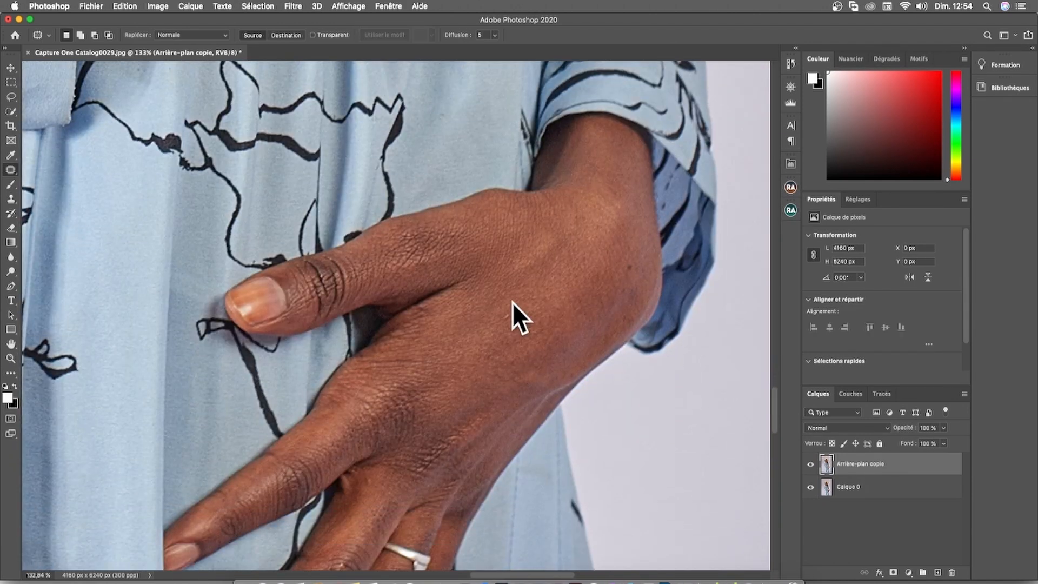
pyautogui.scroll(-4, 468, 412)
pyautogui.scroll(5, 490, 317)
pyautogui.scroll(-8, 460, 270)
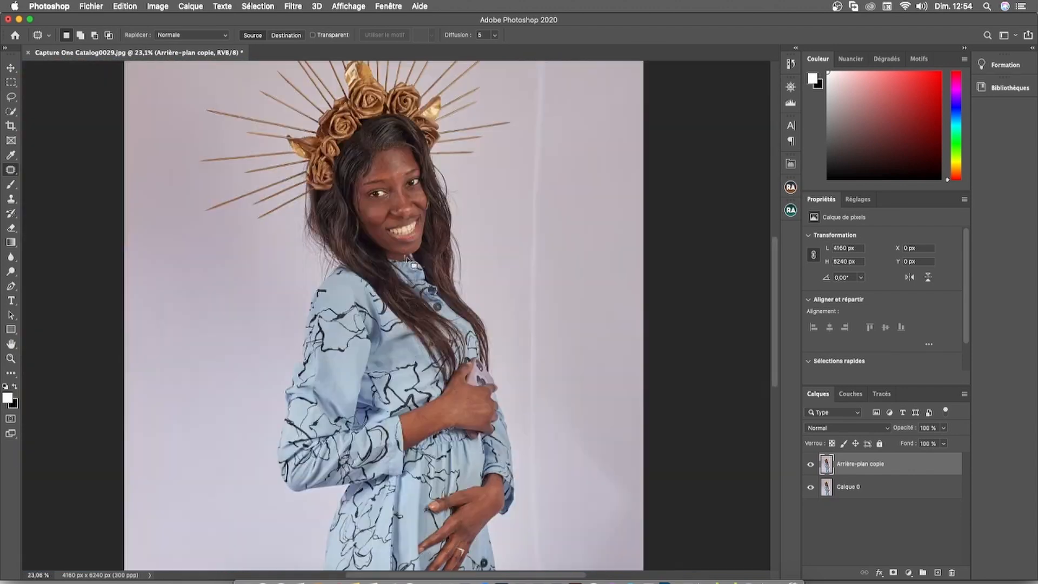
# Compare the face before and after retouching by toggling the visibility of the retouched layer.
pyautogui.scroll(8, 404, 215)
pyautogui.scroll(-1, 403, 215)
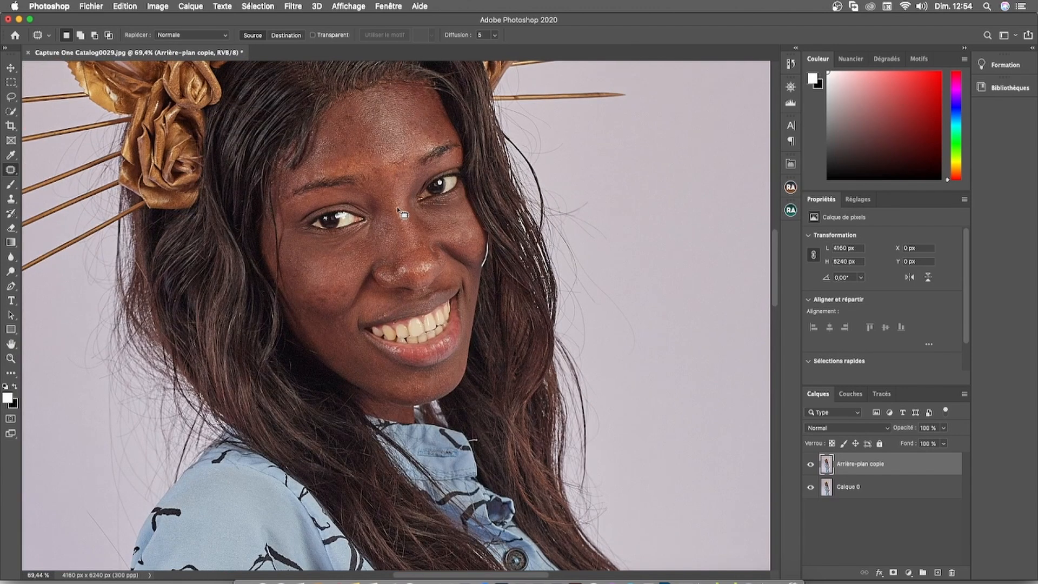
pyautogui.scroll(-1, 397, 208)
pyautogui.click(811, 465)
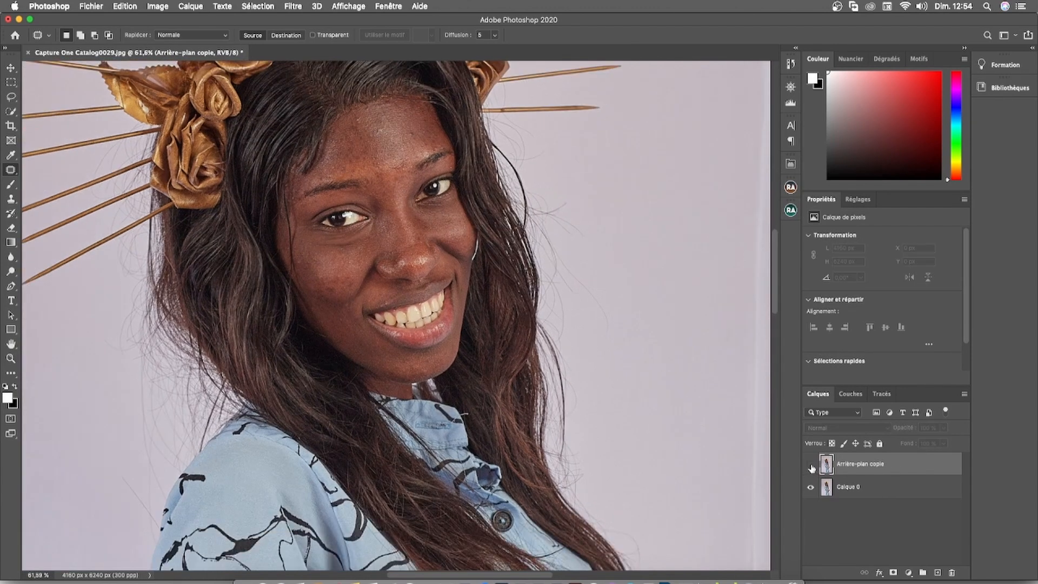
pyautogui.click(810, 466)
pyautogui.scroll(1, 432, 301)
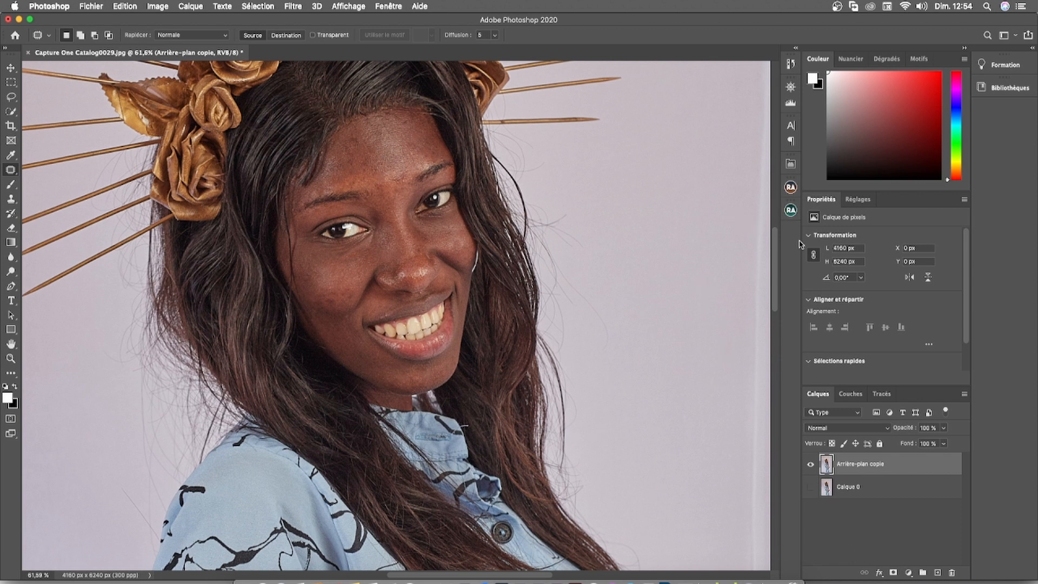
# Run the Beauty Retouch action Remove Body & Facial Hair with High Pass radius 2, Gaussian Blur radius 10 and Dust & Scratches radius 1, threshold 14.
pyautogui.click(790, 211)
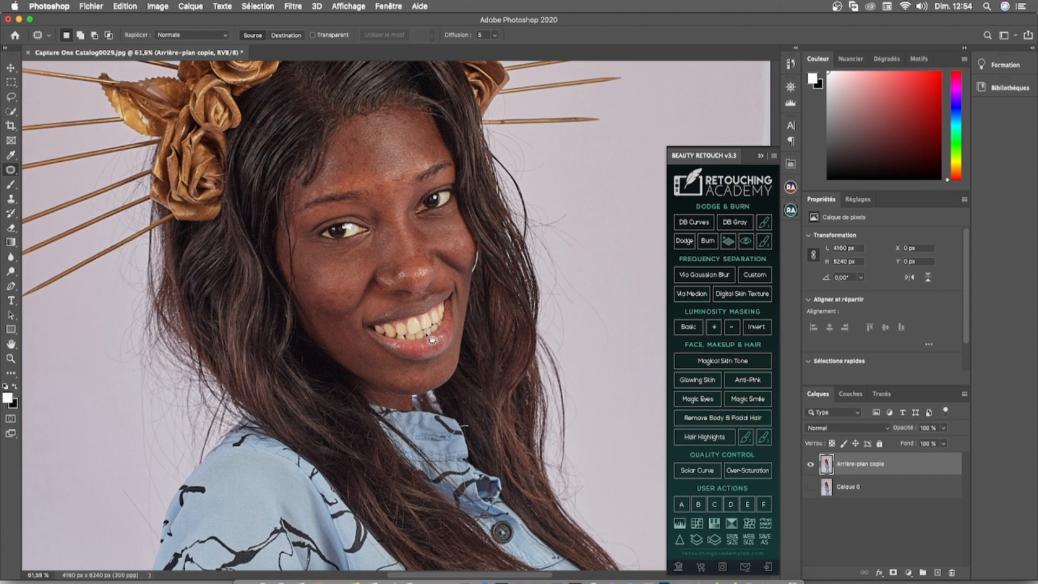
pyautogui.scroll(3, 460, 220)
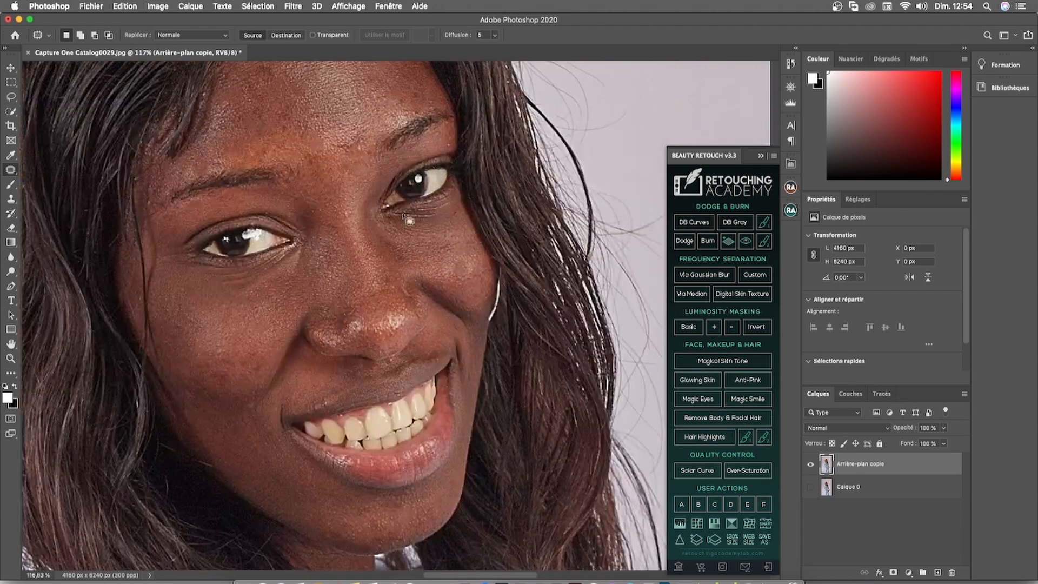
pyautogui.scroll(2, 378, 233)
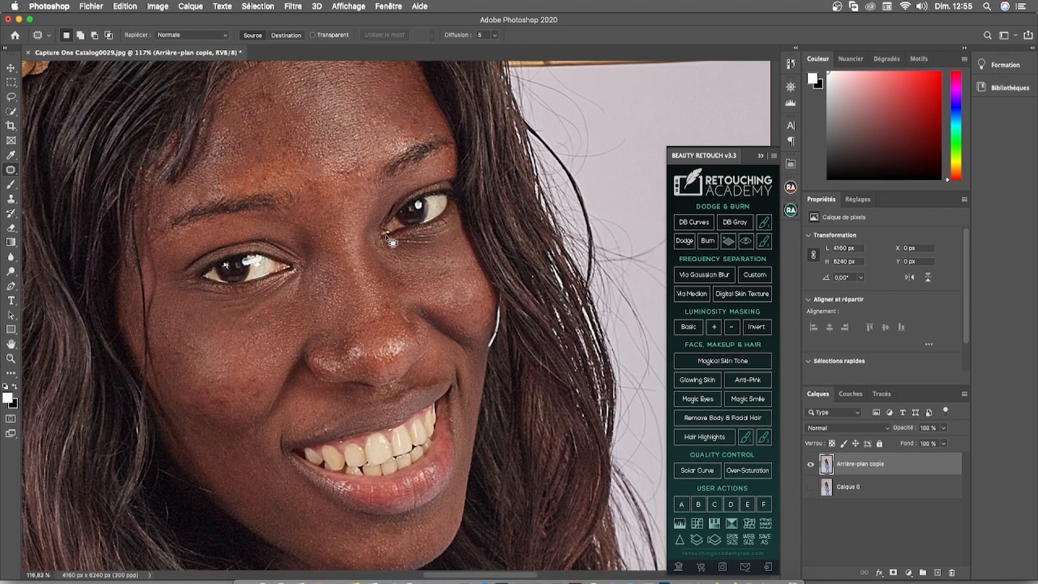
pyautogui.click(733, 423)
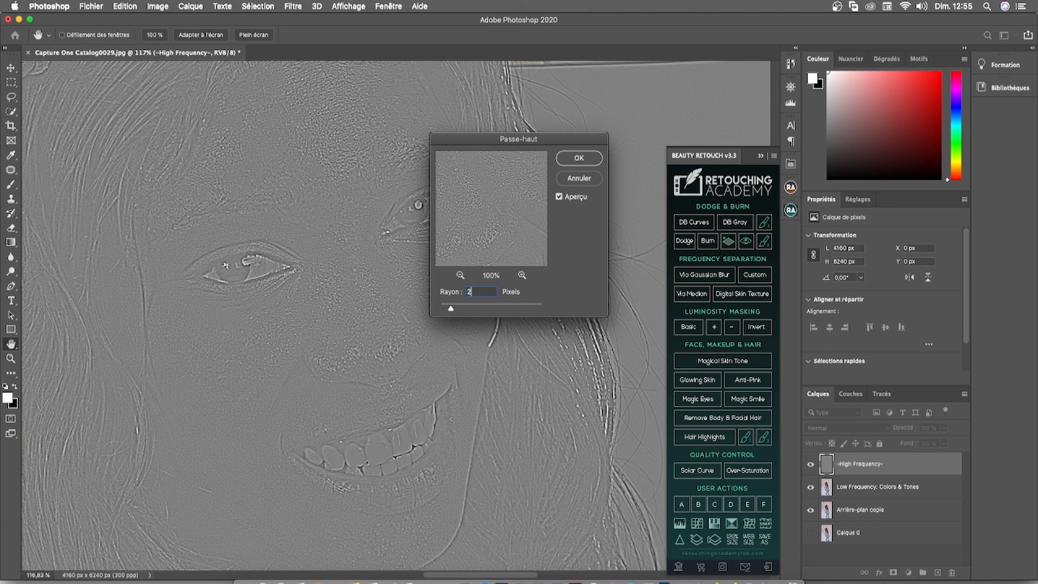
pyautogui.click(577, 159)
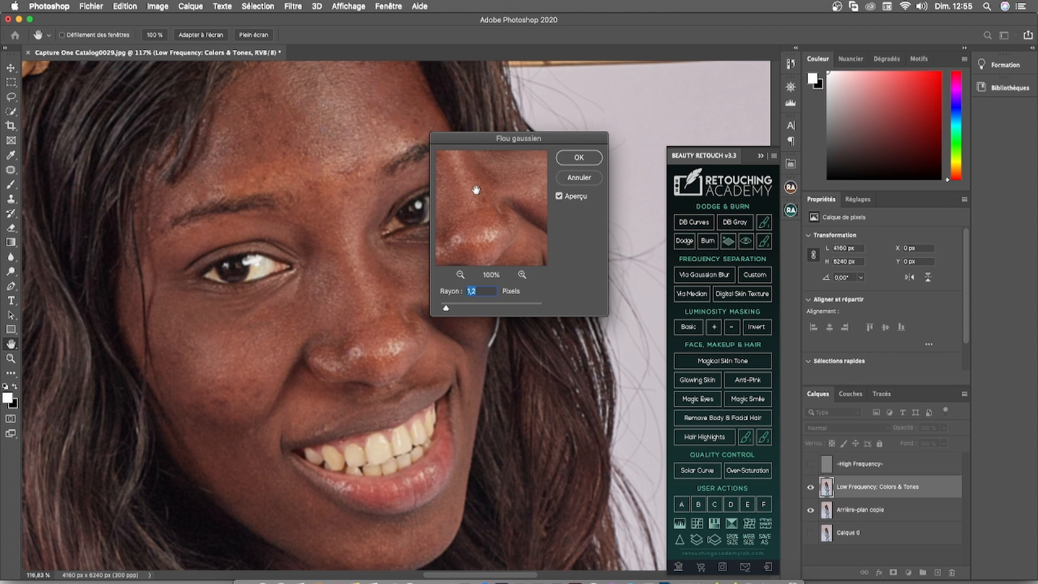
pyautogui.write('10')
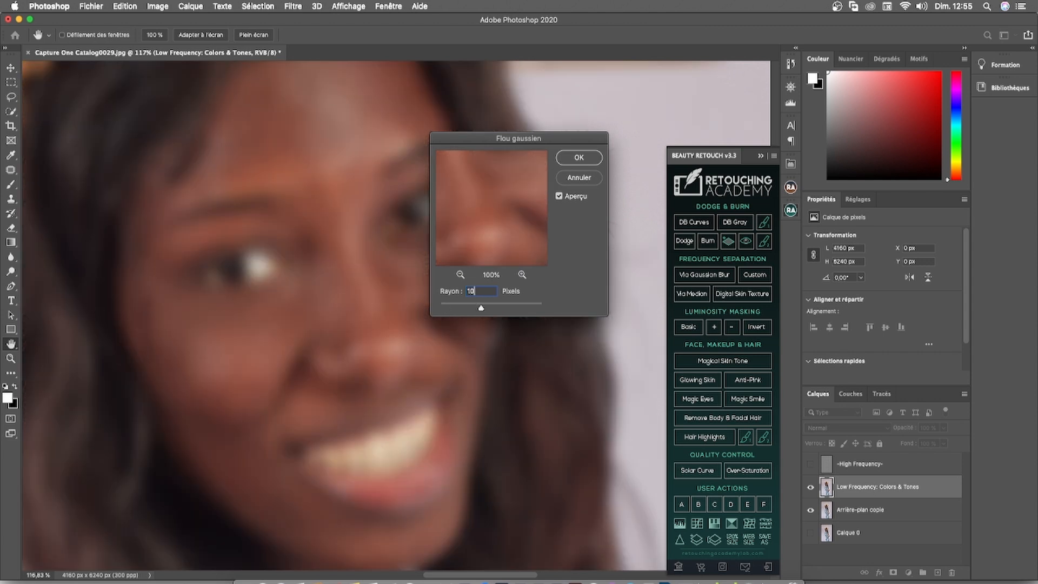
pyautogui.click(577, 157)
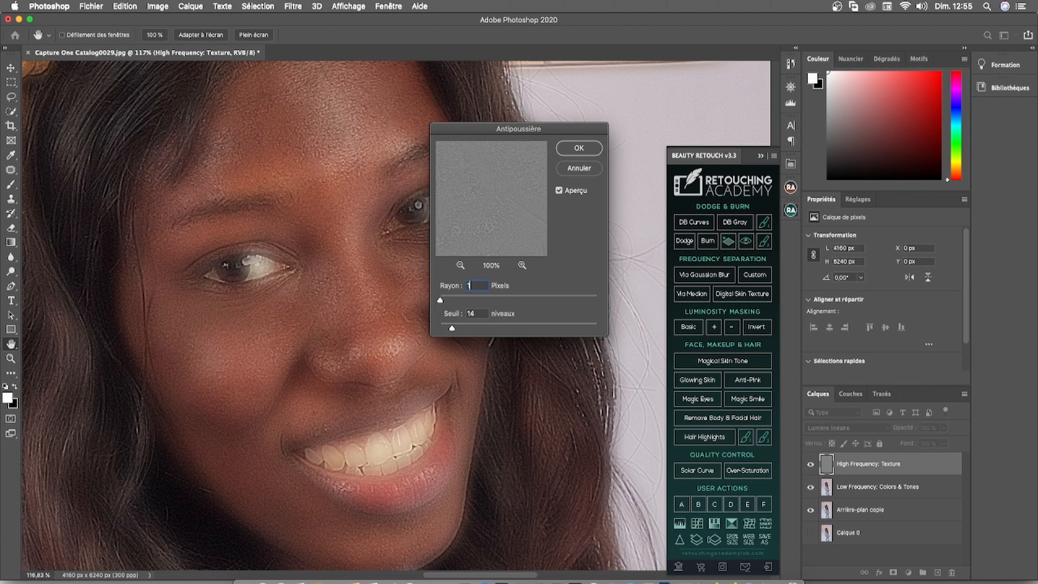
pyautogui.click(580, 148)
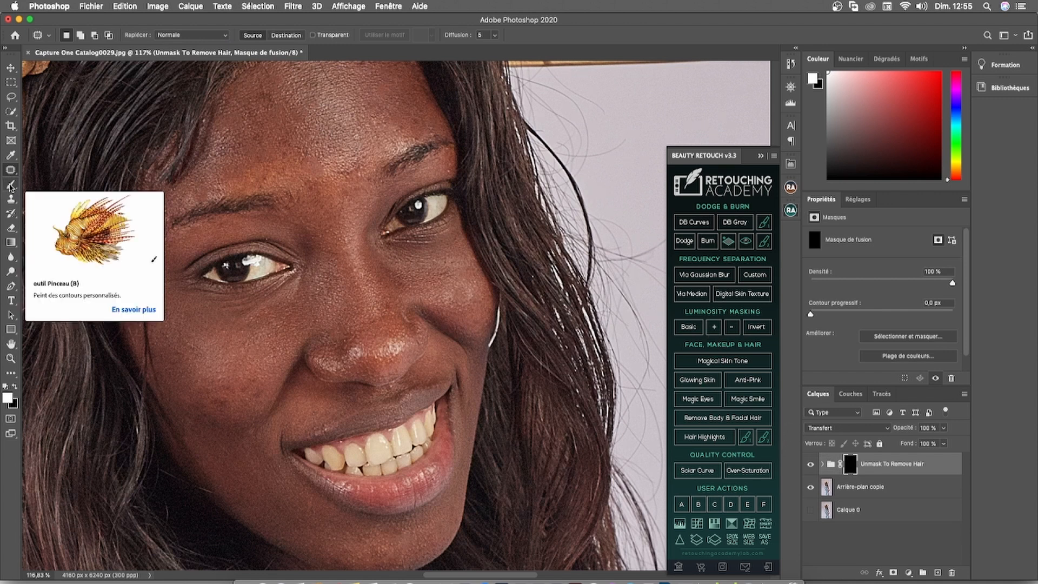
# Prepare the Brush with 100% flow and a white foreground, targeting the mask of the Unmask To Remove Hair group.
pyautogui.click(12, 188)
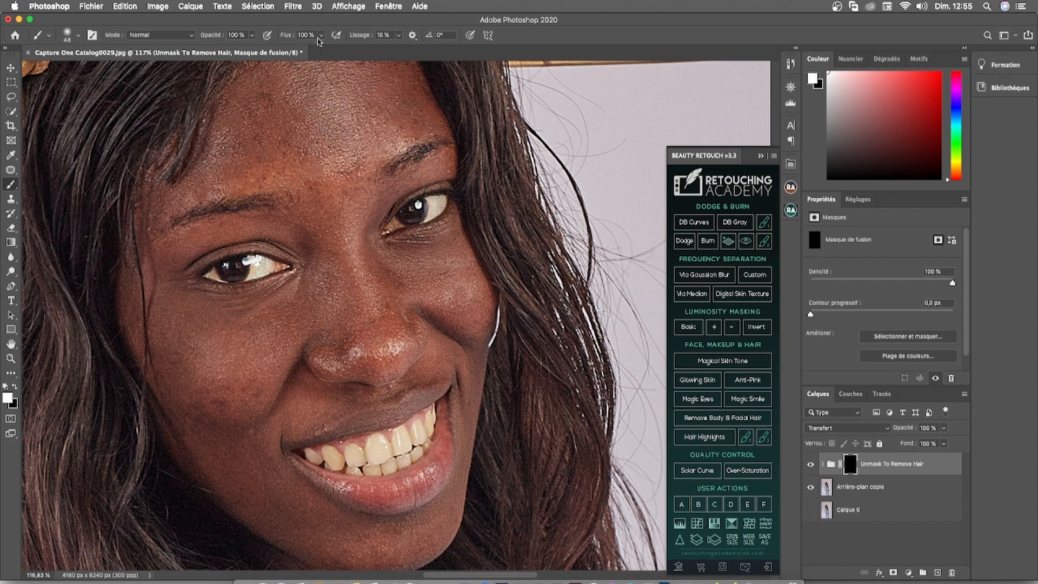
pyautogui.click(321, 35)
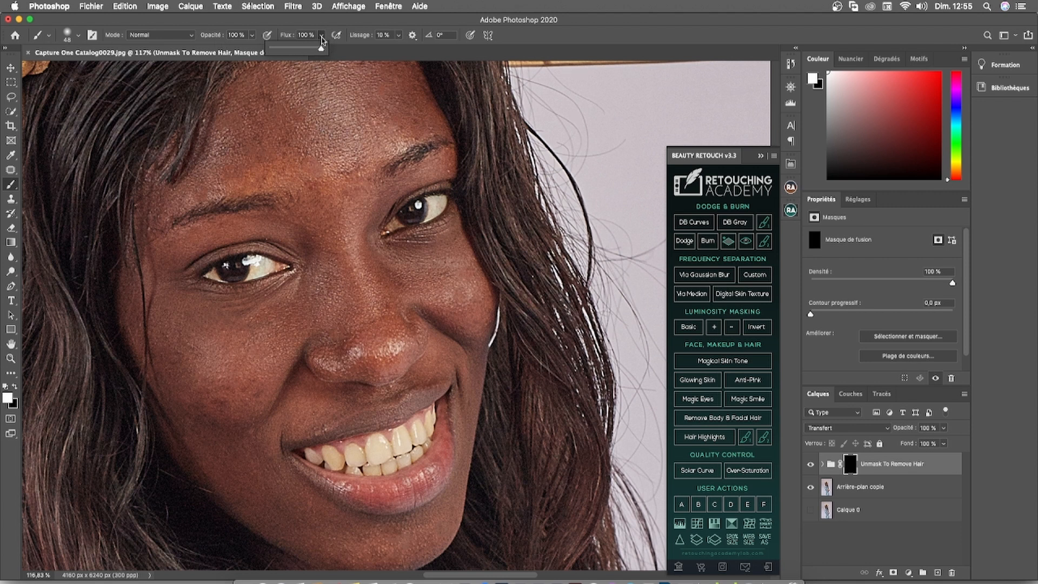
pyautogui.moveTo(321, 51); pyautogui.dragTo(324, 51)
pyautogui.click(852, 466)
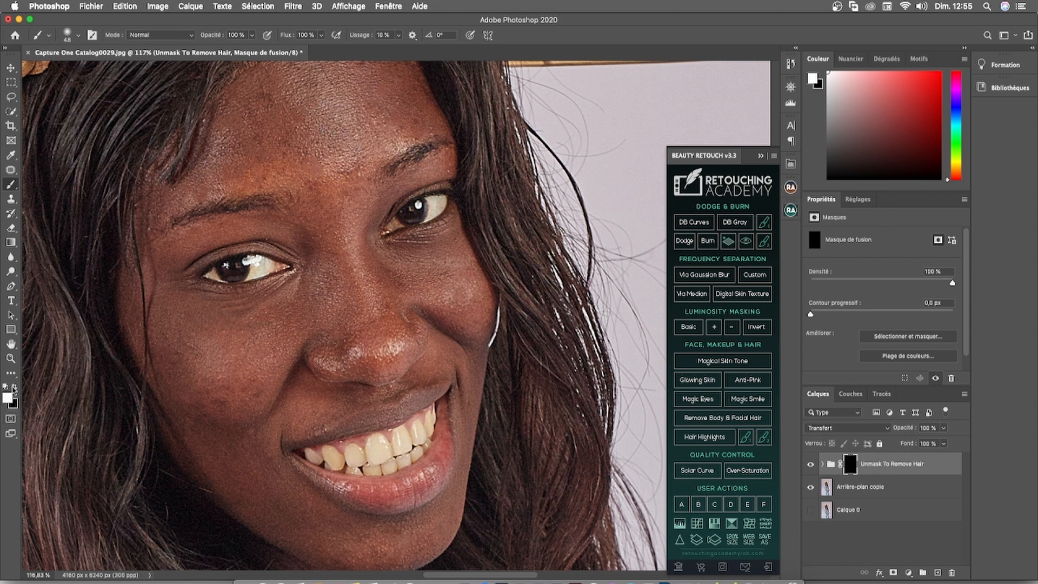
pyautogui.click(15, 387)
pyautogui.press('x')
pyautogui.click(761, 157)
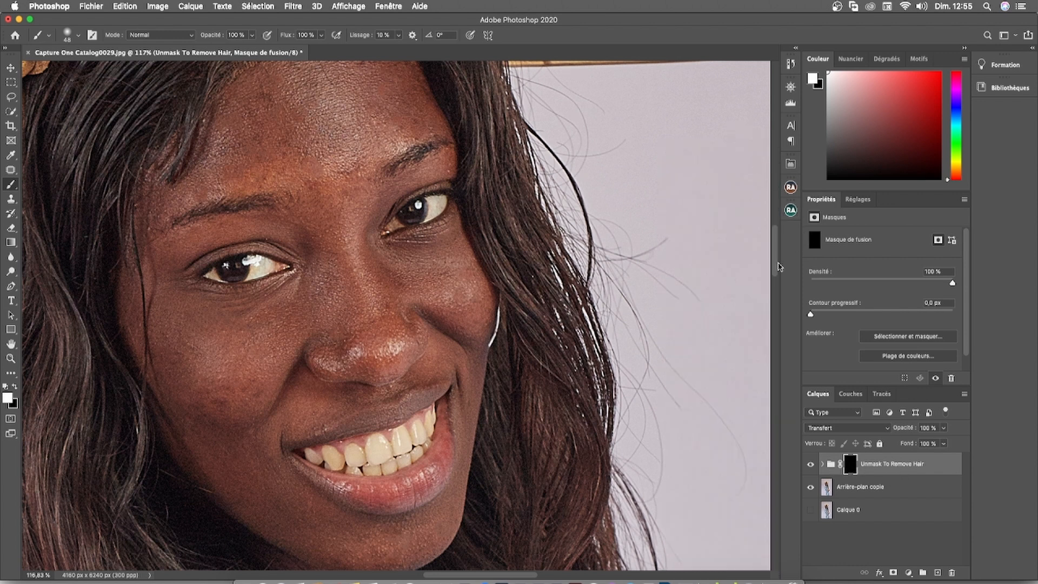
# Paint white on the group's mask over the forehead to reveal the smoothed skin there.
pyautogui.scroll(3, 356, 170)
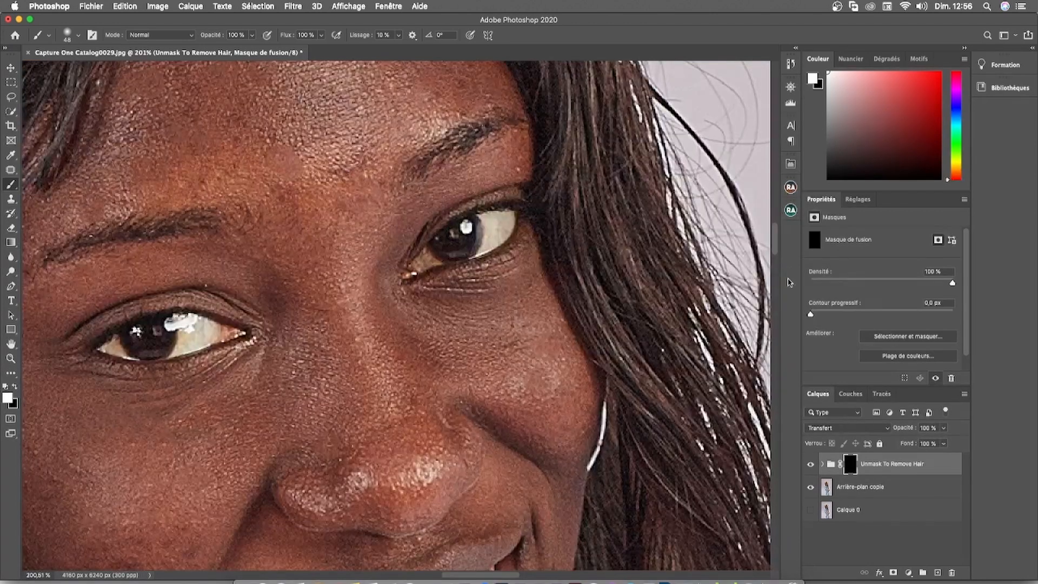
pyautogui.moveTo(773, 245); pyautogui.dragTo(774, 233)
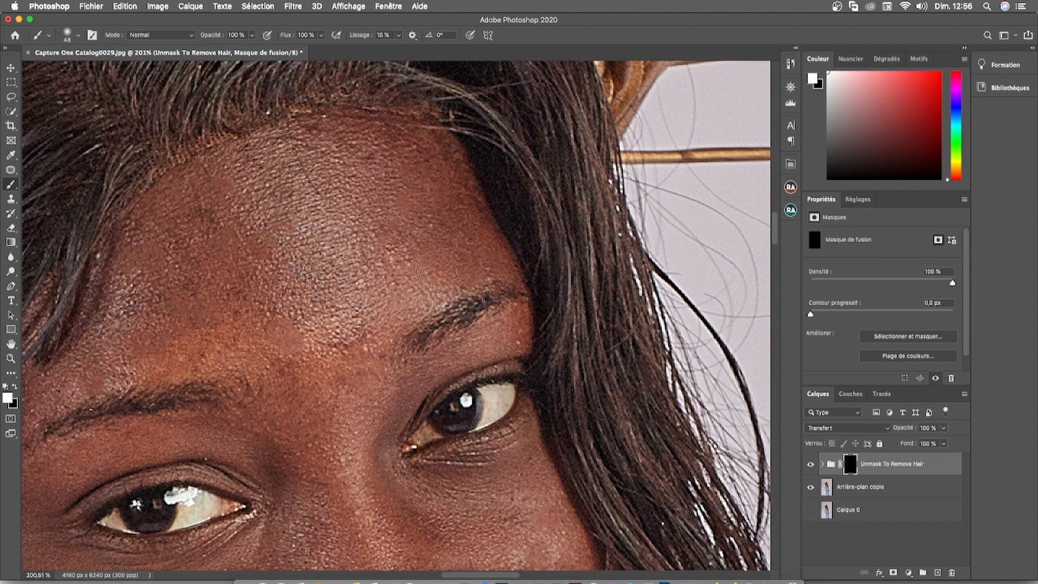
pyautogui.moveTo(363, 284)
pyautogui.mouseDown()
pyautogui.moveTo(376, 306)
pyautogui.moveTo(364, 300)
pyautogui.moveTo(364, 246)
pyautogui.moveTo(353, 242)
pyautogui.moveTo(285, 304)
pyautogui.moveTo(368, 149)
pyautogui.mouseUp()
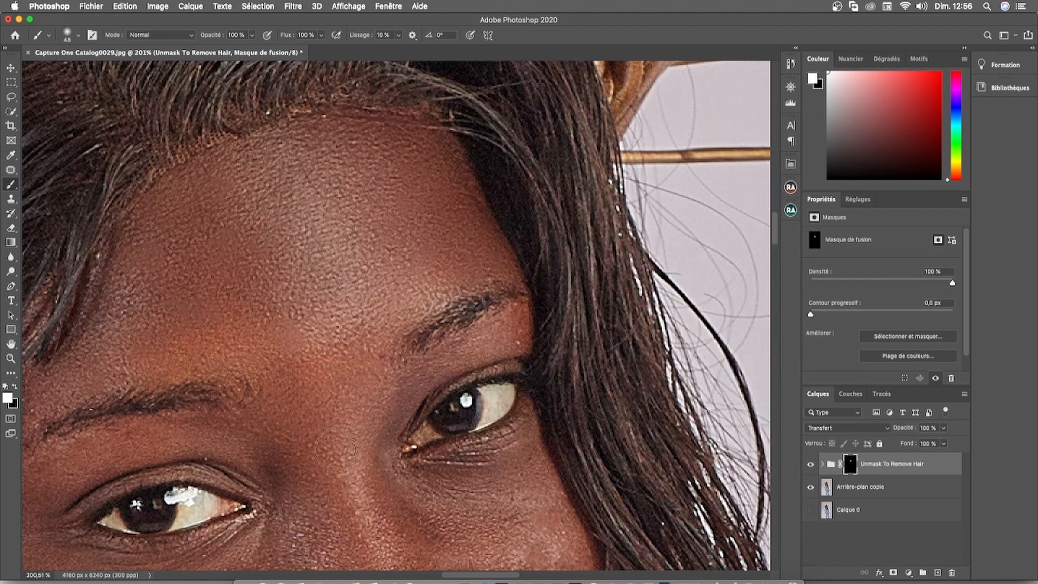
# Reduce the brush size to 28 px and paint the mask over the cheeks, nose and chin.
pyautogui.scroll(-5, 308, 373)
pyautogui.scroll(-5, 398, 420)
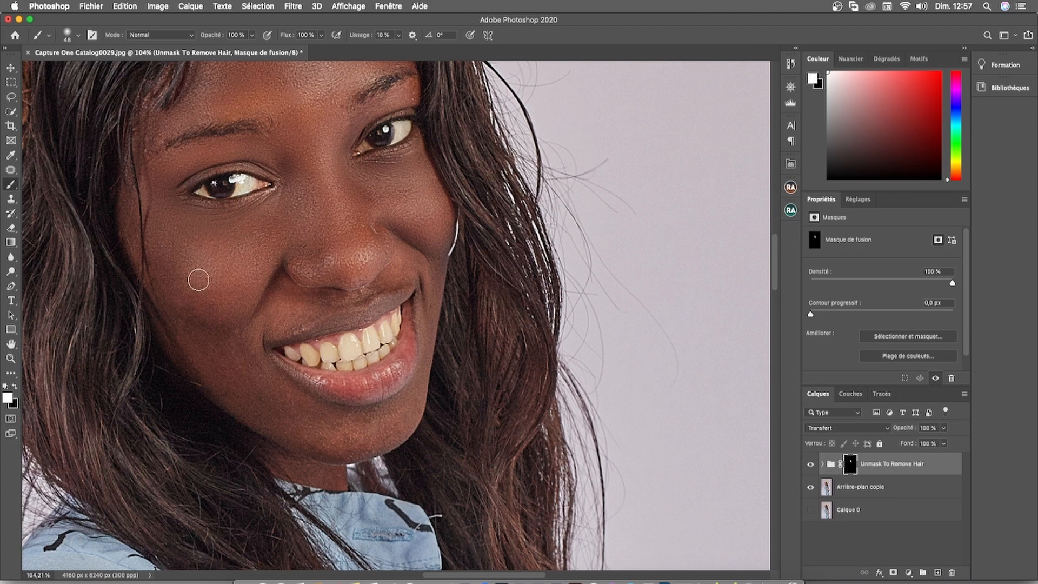
pyautogui.press('[')
pyautogui.press('[')
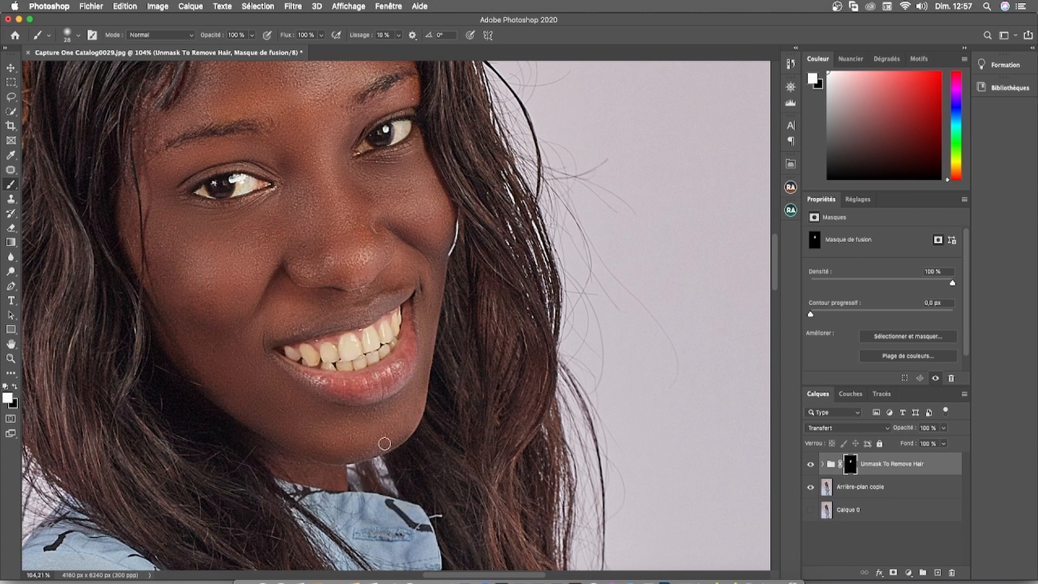
# Set the brush size to 60 px and paint the mask over the skin of the hand holding the phone.
pyautogui.scroll(5, 341, 482)
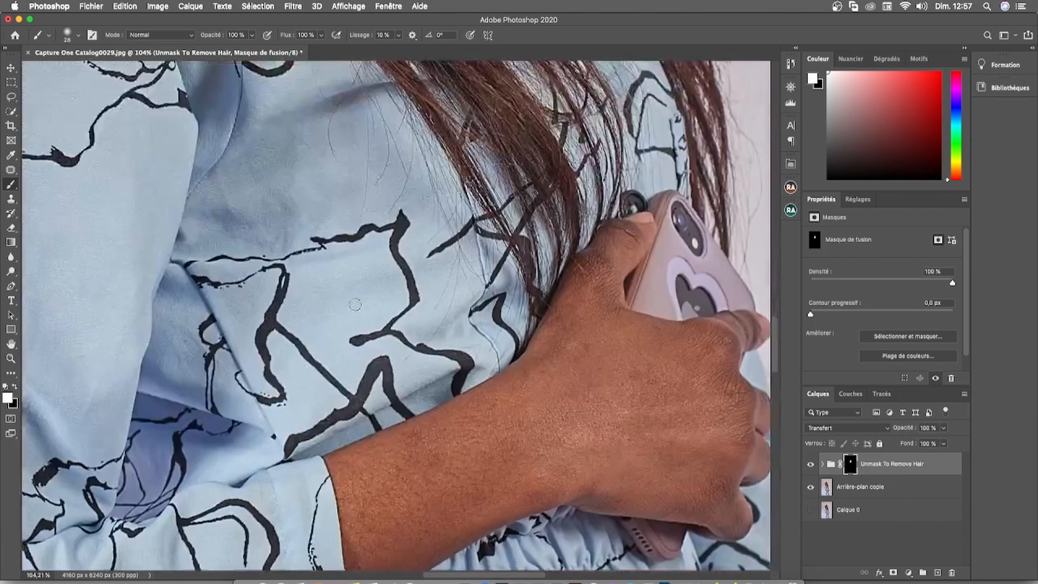
pyautogui.rightClick(606, 304)
pyautogui.press('Return')
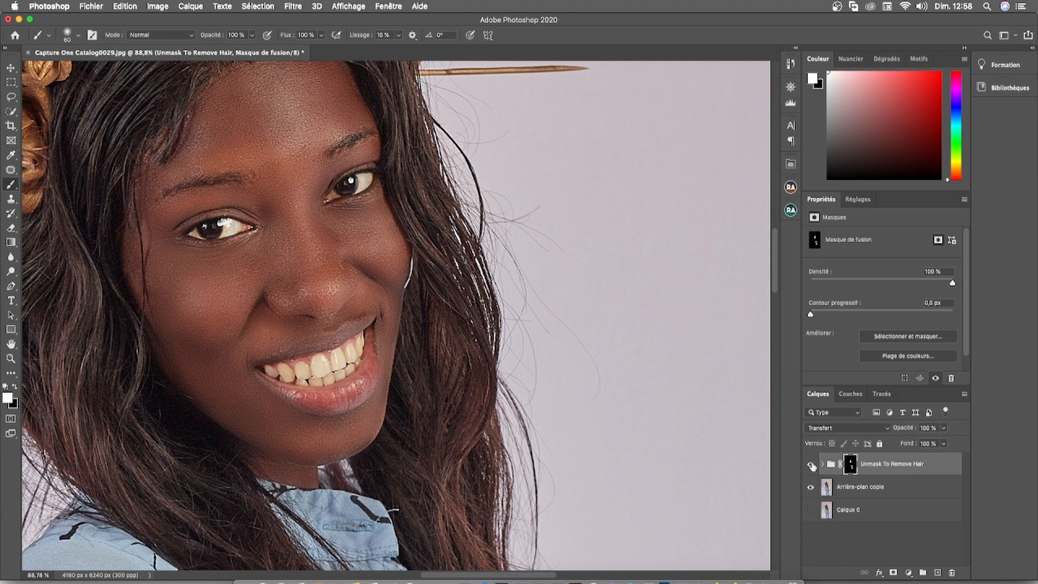
# Compare the face with and without the skin smoothing by toggling the visibility of the Unmask To Remove Hair group.
pyautogui.click(810, 465)
pyautogui.click(811, 465)
pyautogui.click(811, 465)
pyautogui.click(810, 464)
pyautogui.click(811, 465)
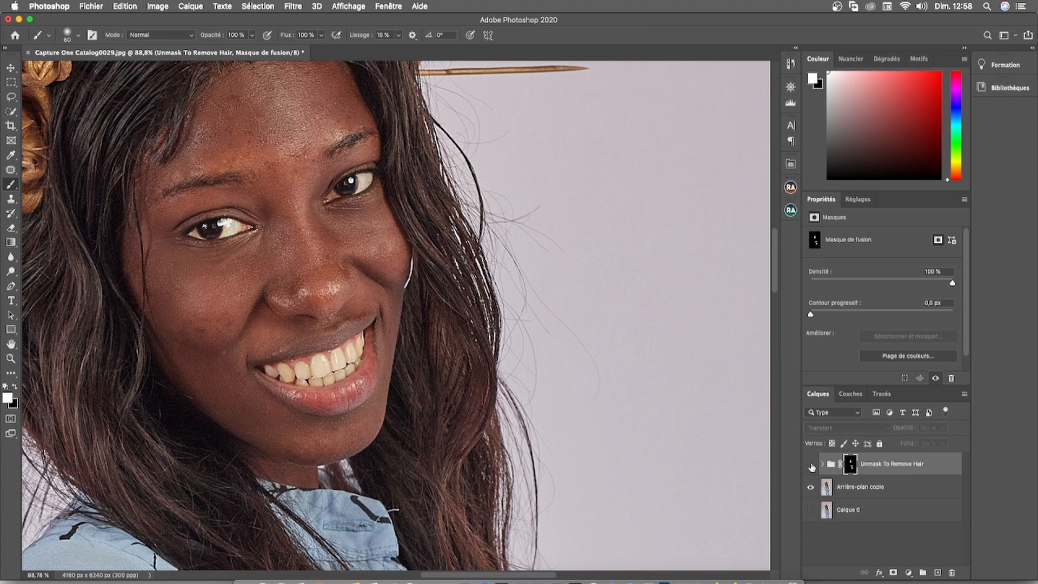
pyautogui.click(811, 465)
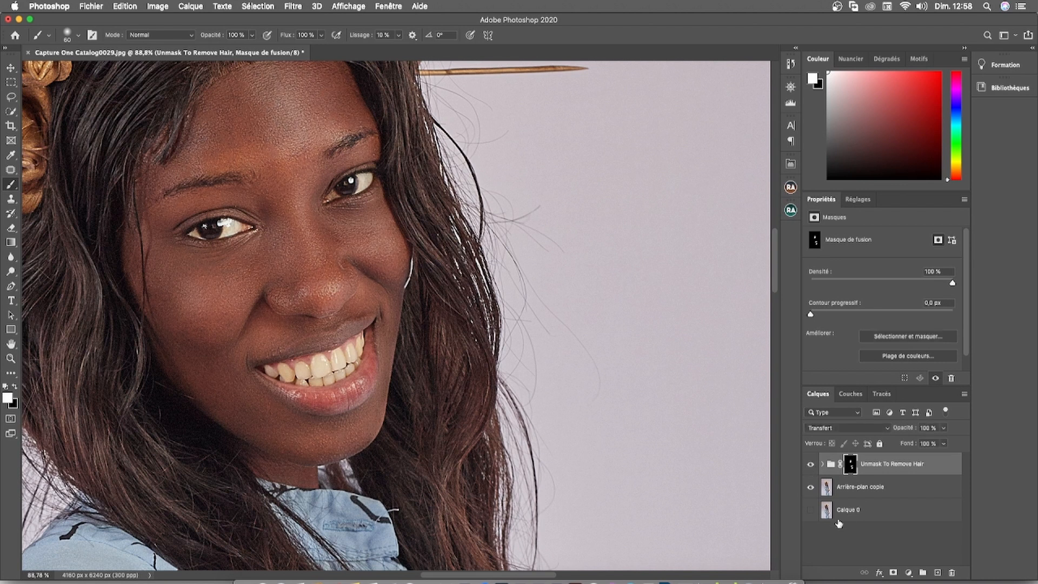
# Merge the visible layers, combining the smoothing group with the retouched copy of the background.
pyautogui.rightClick(891, 497)
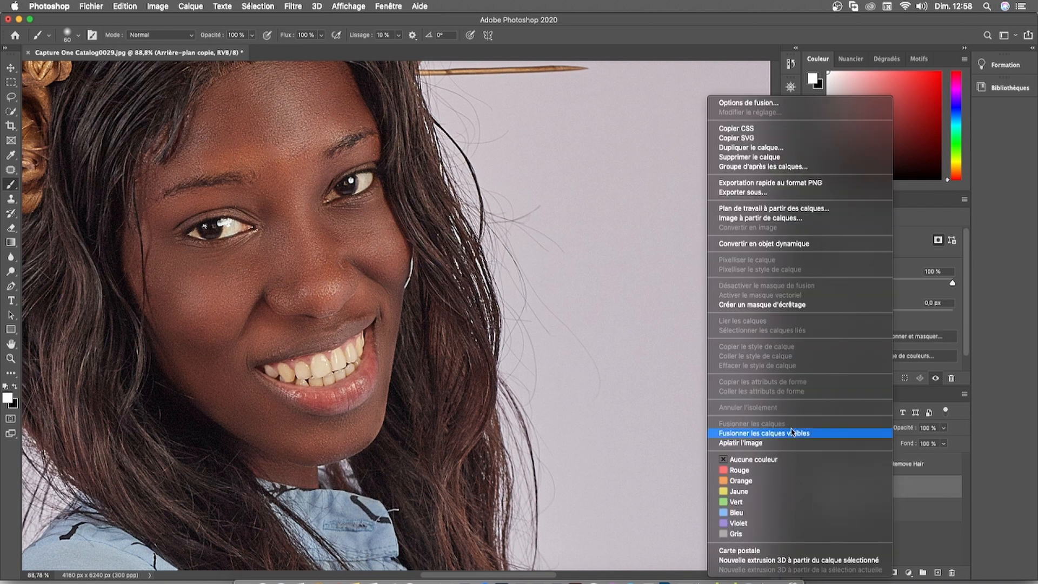
pyautogui.click(792, 433)
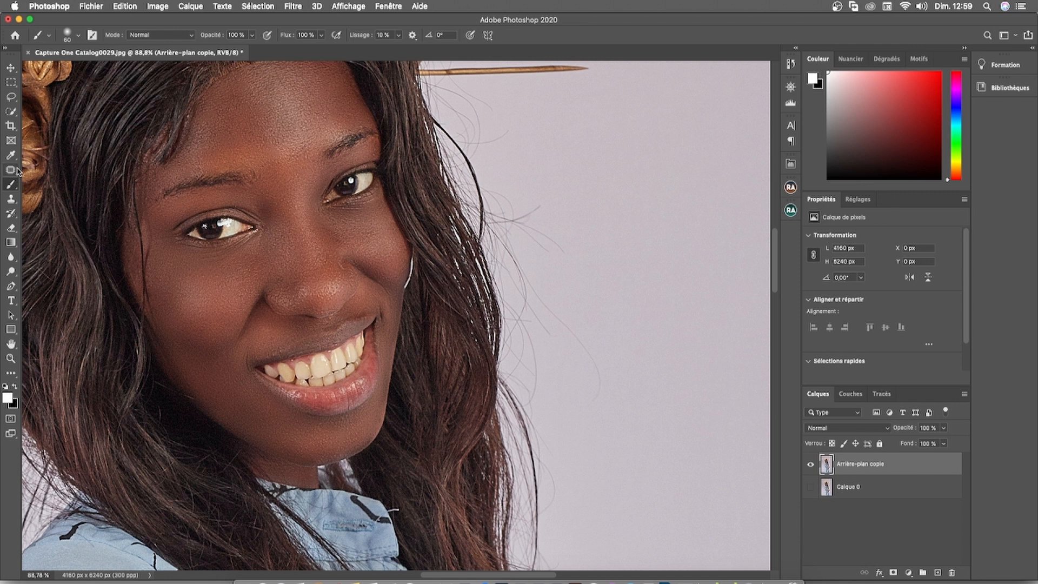
# Select the teeth by tracing around their outline with the Lasso tool.
pyautogui.click(11, 97)
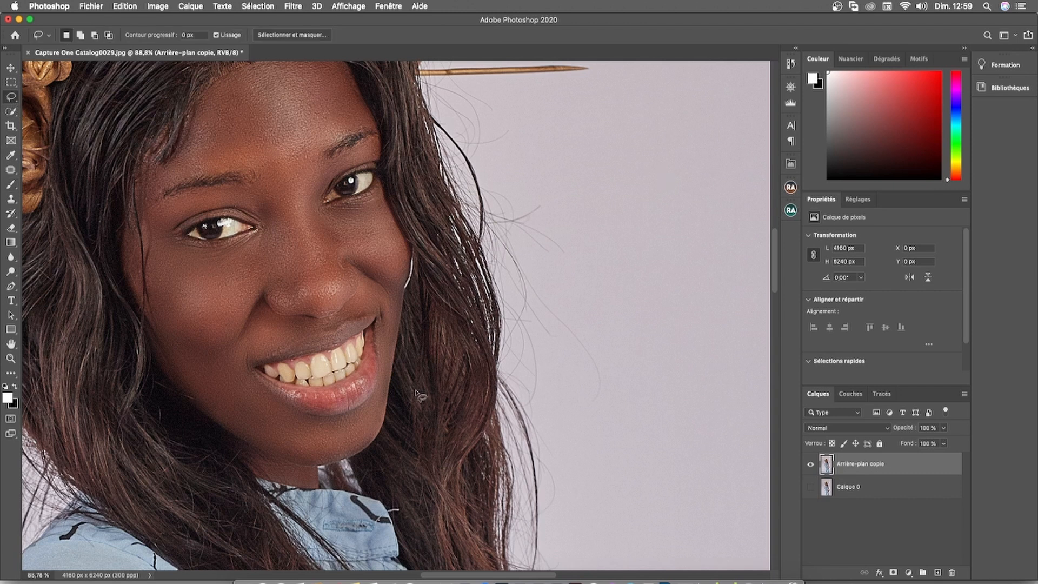
pyautogui.scroll(-3, 324, 332)
pyautogui.scroll(4, 322, 339)
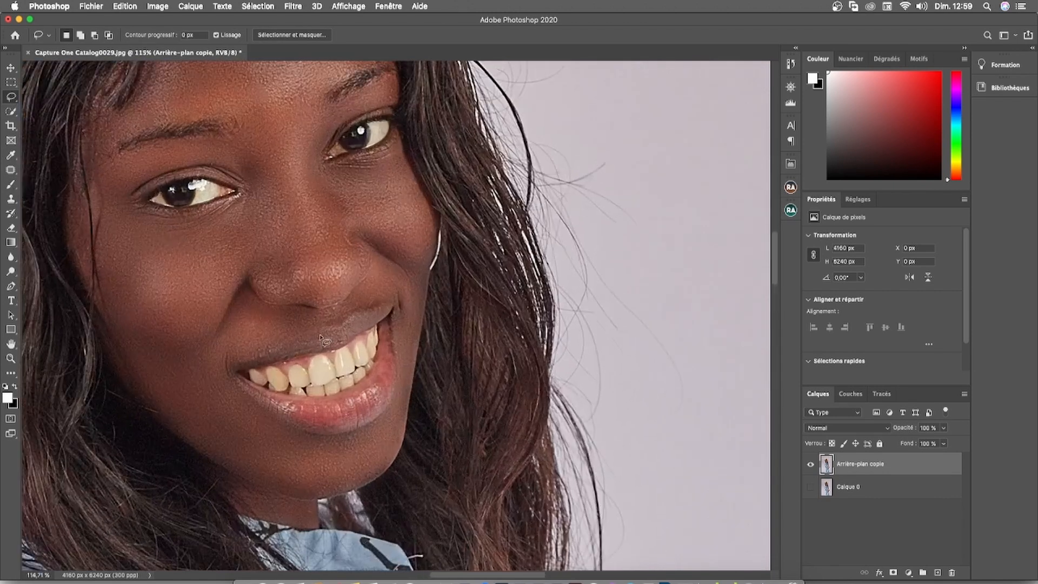
pyautogui.scroll(1, 322, 340)
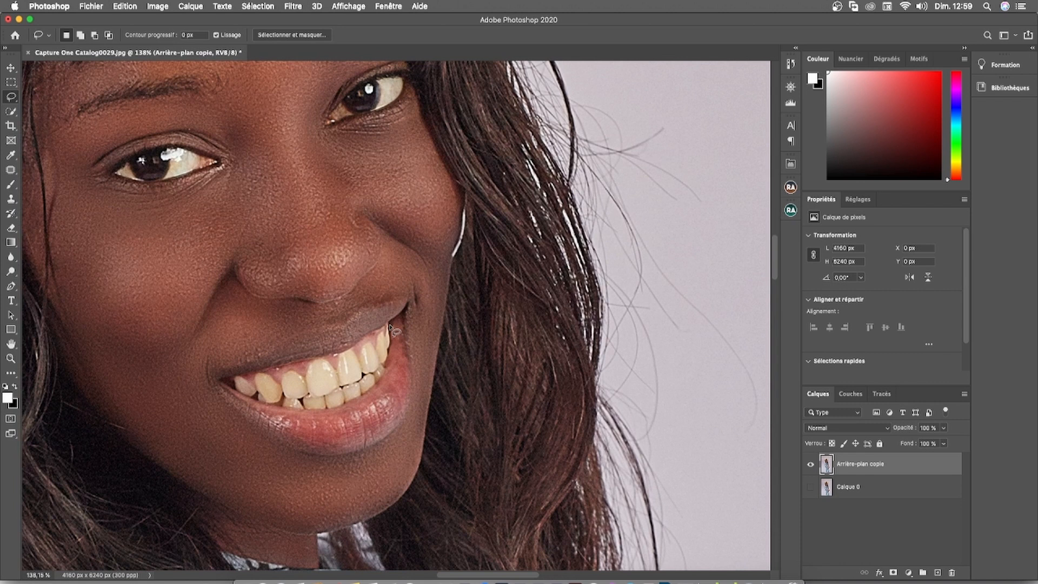
pyautogui.moveTo(389, 325); pyautogui.dragTo(373, 339)
pyautogui.moveTo(320, 360)
pyautogui.mouseDown()
pyautogui.moveTo(257, 372)
pyautogui.moveTo(231, 390)
pyautogui.moveTo(272, 406)
pyautogui.moveTo(345, 407)
pyautogui.moveTo(387, 379)
pyautogui.moveTo(392, 324)
pyautogui.mouseUp()
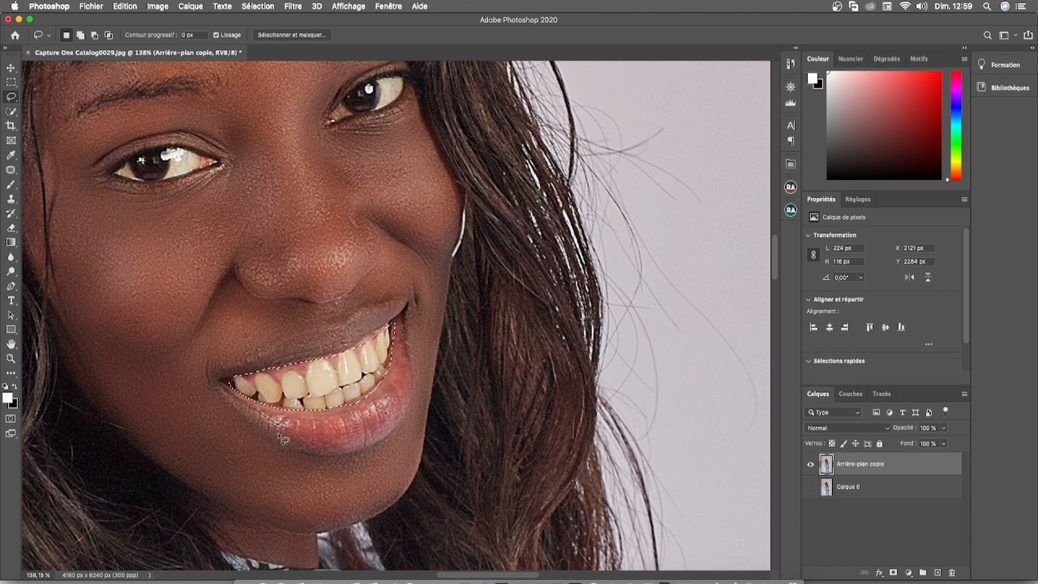
# Whiten the selected teeth with a Hue/Saturation adjustment layer, setting the Yellows to saturation -100 and lightness +100.
pyautogui.click(860, 201)
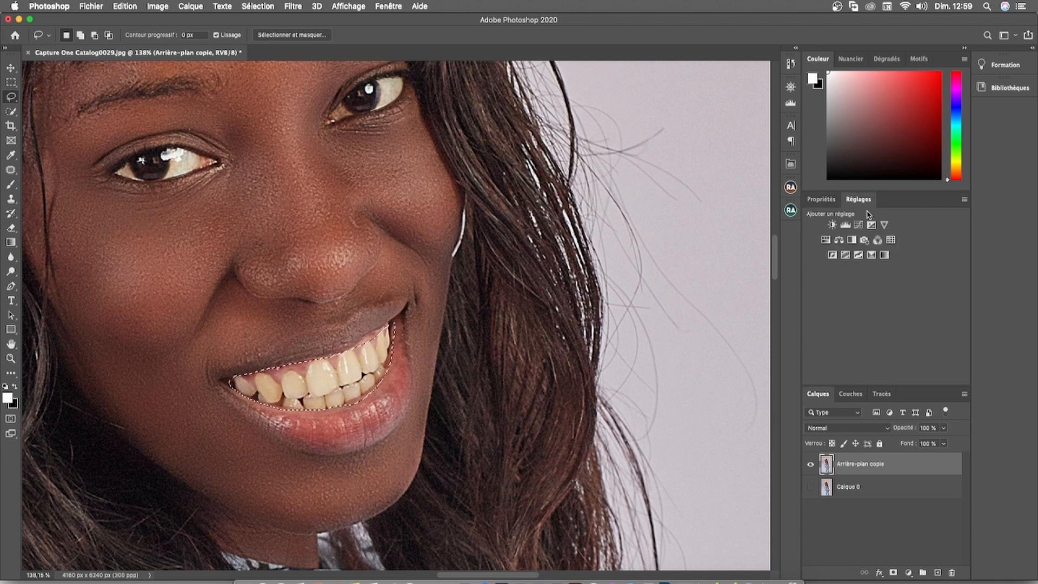
pyautogui.click(825, 241)
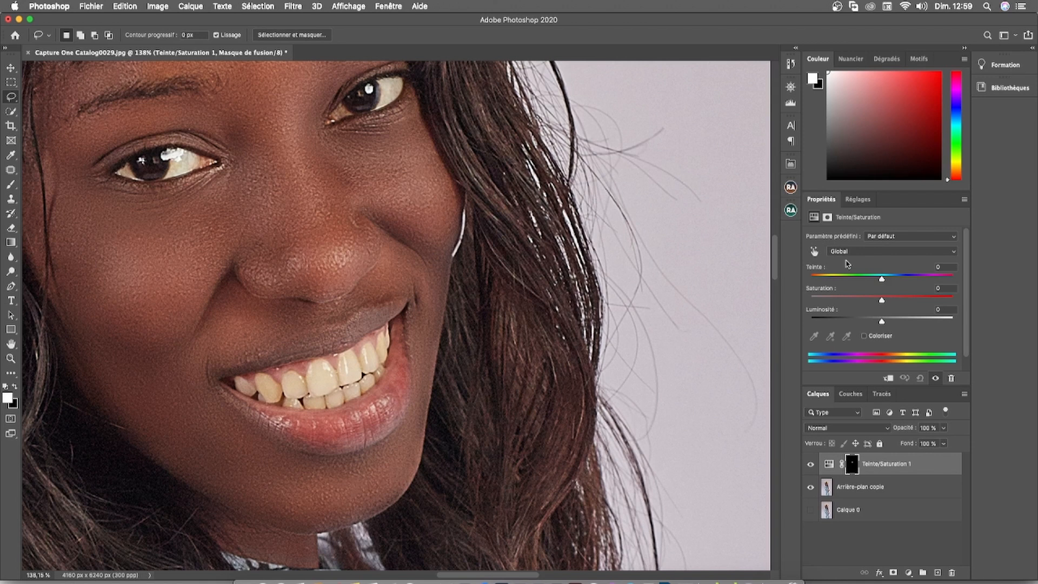
pyautogui.click(848, 252)
pyautogui.click(866, 277)
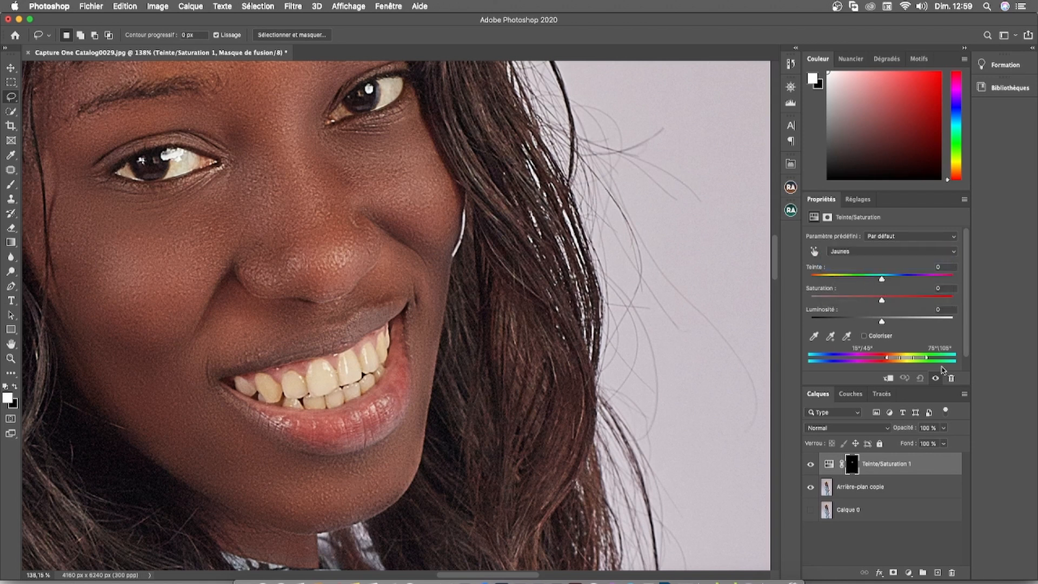
pyautogui.moveTo(882, 303); pyautogui.dragTo(762, 294)
pyautogui.moveTo(881, 321); pyautogui.dragTo(1035, 303)
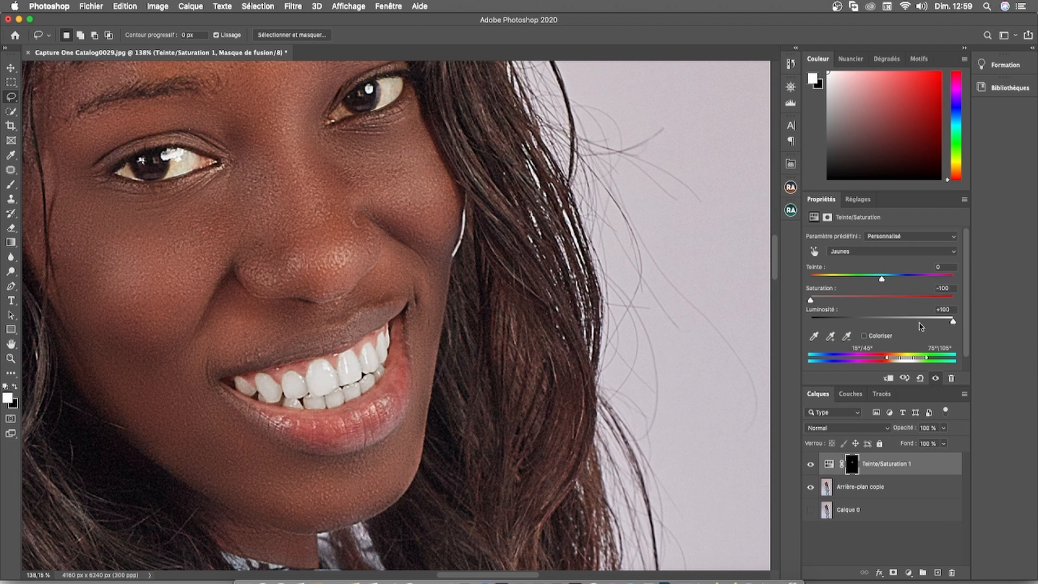
# Compare the teeth before and after whitening by toggling the visibility of the Hue/Saturation layer.
pyautogui.click(811, 465)
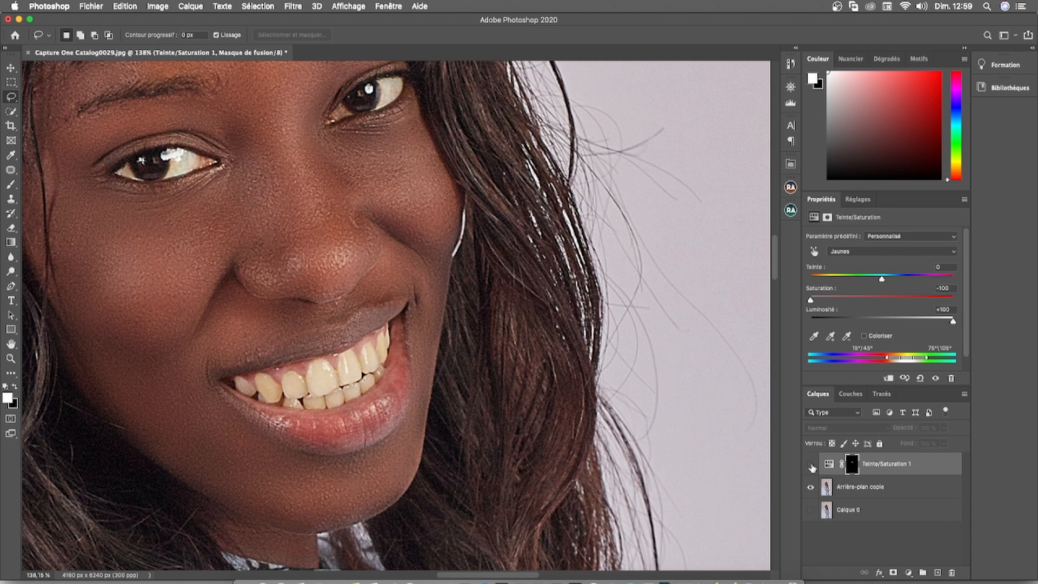
pyautogui.click(811, 465)
pyautogui.click(810, 465)
pyautogui.click(811, 465)
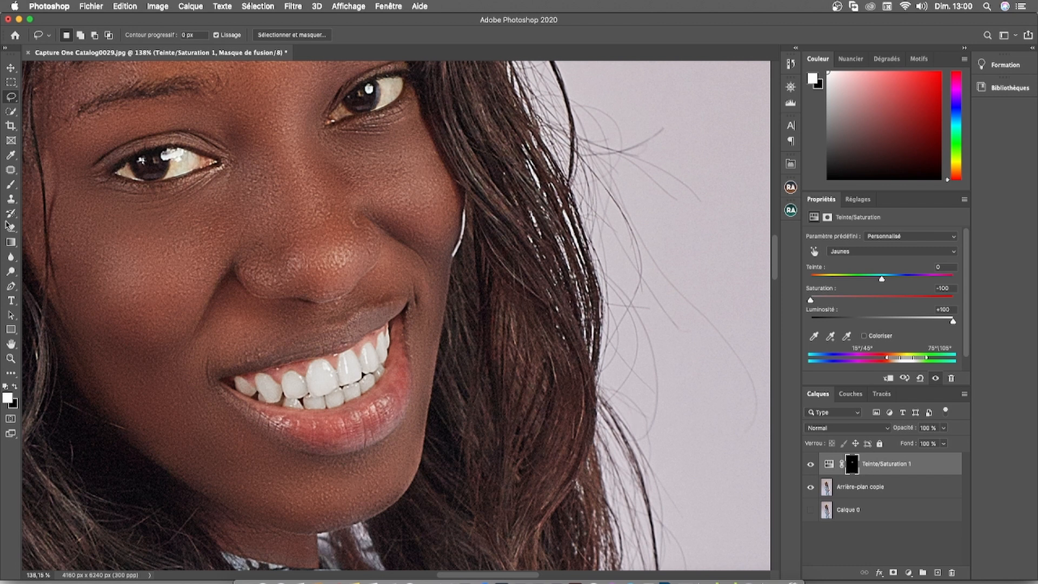
# Whiten the eye by painting it white on the Hue/Saturation mask with a soft 33 px brush.
pyautogui.click(11, 185)
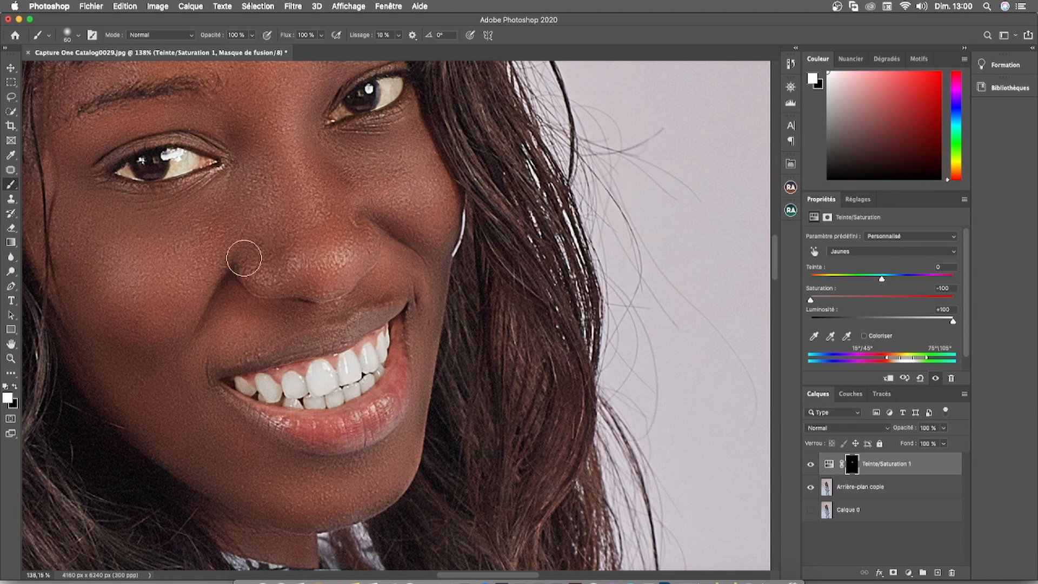
pyautogui.rightClick(211, 213)
pyautogui.moveTo(306, 241); pyautogui.dragTo(283, 243)
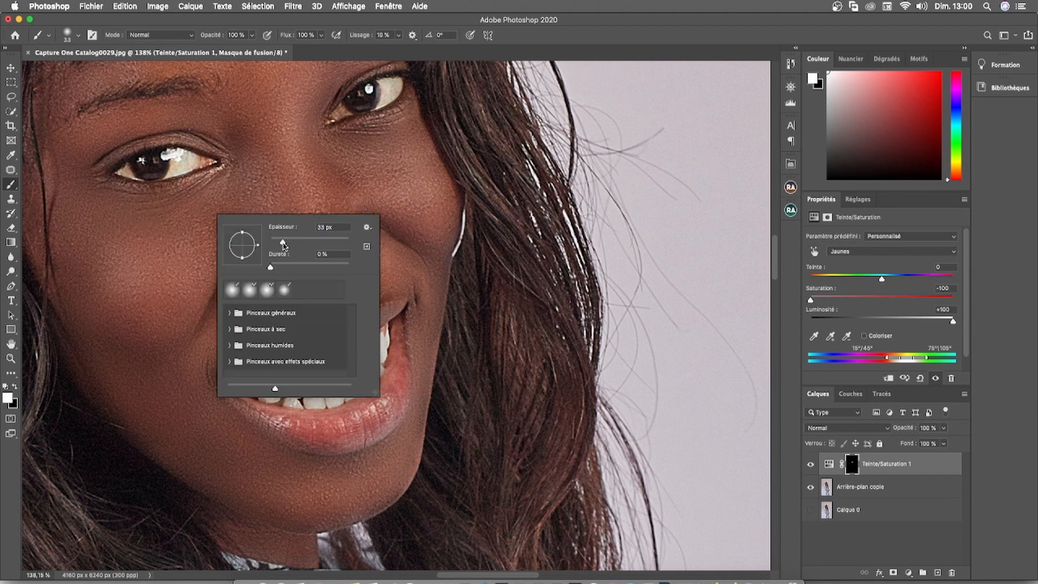
pyautogui.moveTo(180, 157)
pyautogui.mouseDown()
pyautogui.moveTo(160, 172)
pyautogui.moveTo(190, 160)
pyautogui.moveTo(177, 173)
pyautogui.moveTo(124, 170)
pyautogui.mouseUp()
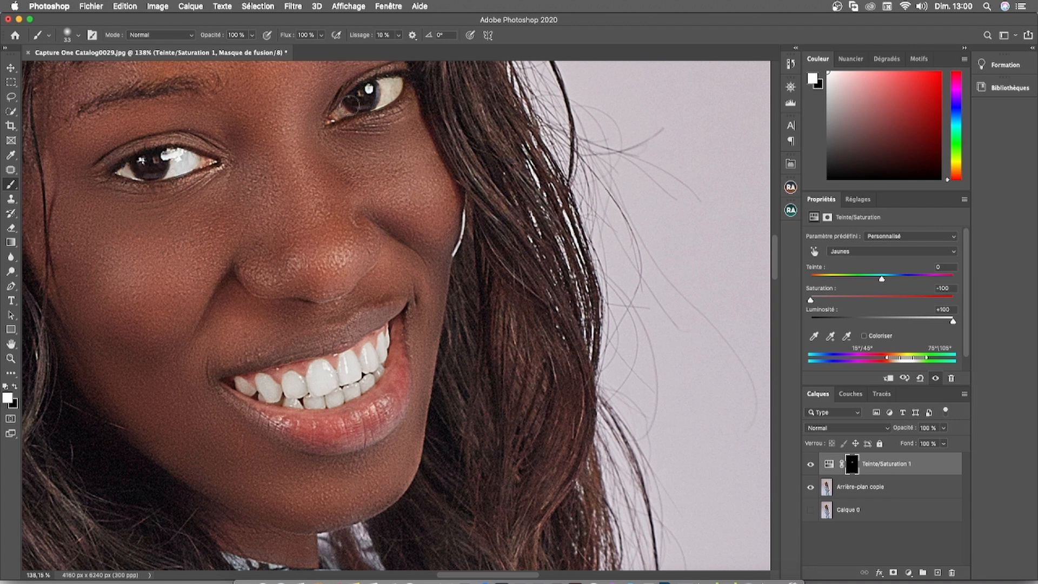
# Compare the eyes and teeth before and after whitening by toggling the Hue/Saturation layer's visibility.
pyautogui.click(810, 466)
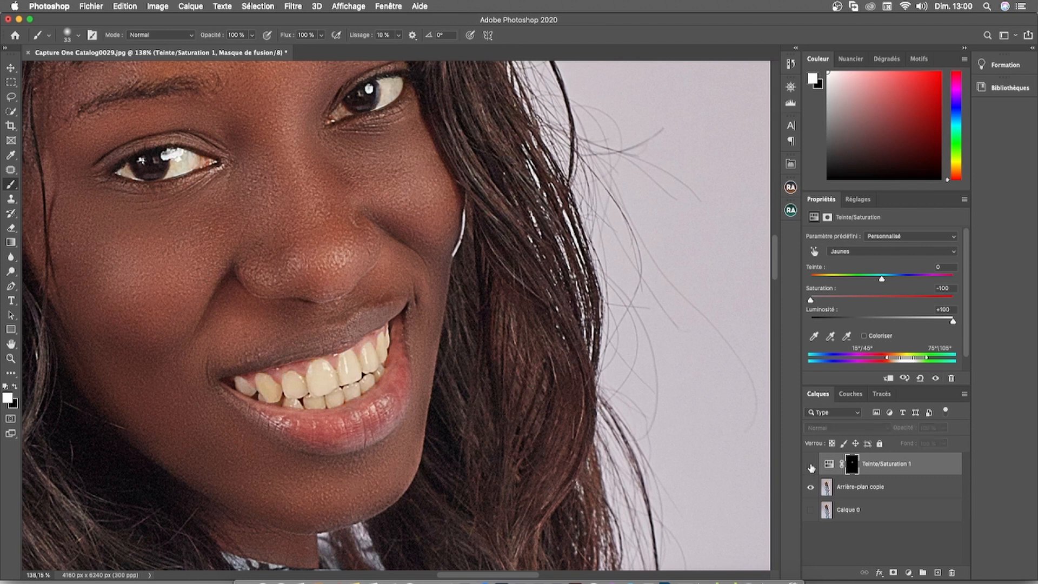
pyautogui.click(810, 465)
pyautogui.click(810, 465)
pyautogui.click(810, 465)
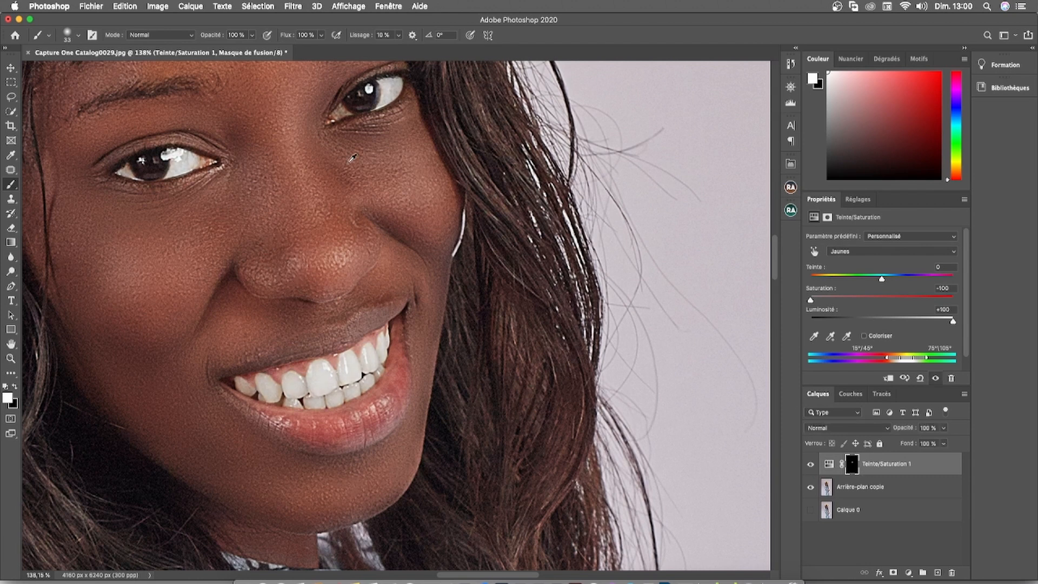
# Merge the visible layers, combining the Hue/Saturation adjustment with the retouched background copy.
pyautogui.scroll(5, 350, 156)
pyautogui.scroll(-10, 346, 152)
pyautogui.scroll(6, 319, 130)
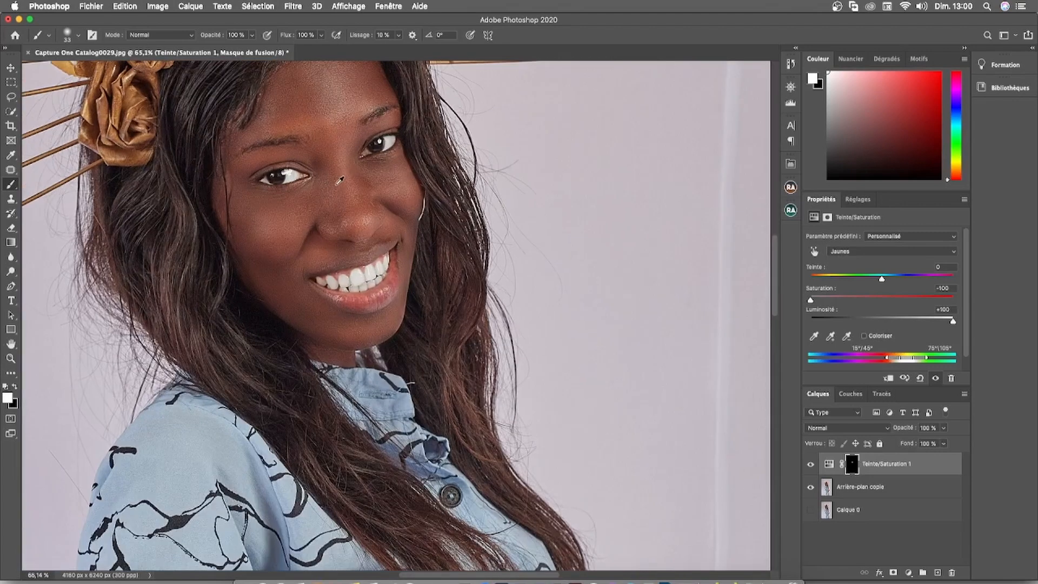
pyautogui.scroll(-2, 340, 179)
pyautogui.scroll(-5, 350, 175)
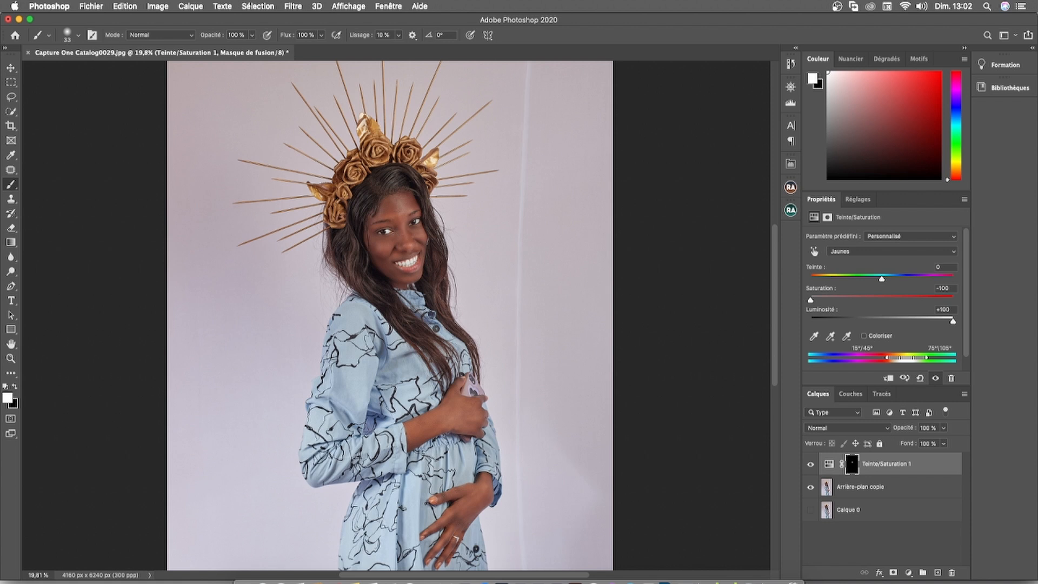
pyautogui.scroll(-5, 485, 270)
pyautogui.scroll(4, 485, 271)
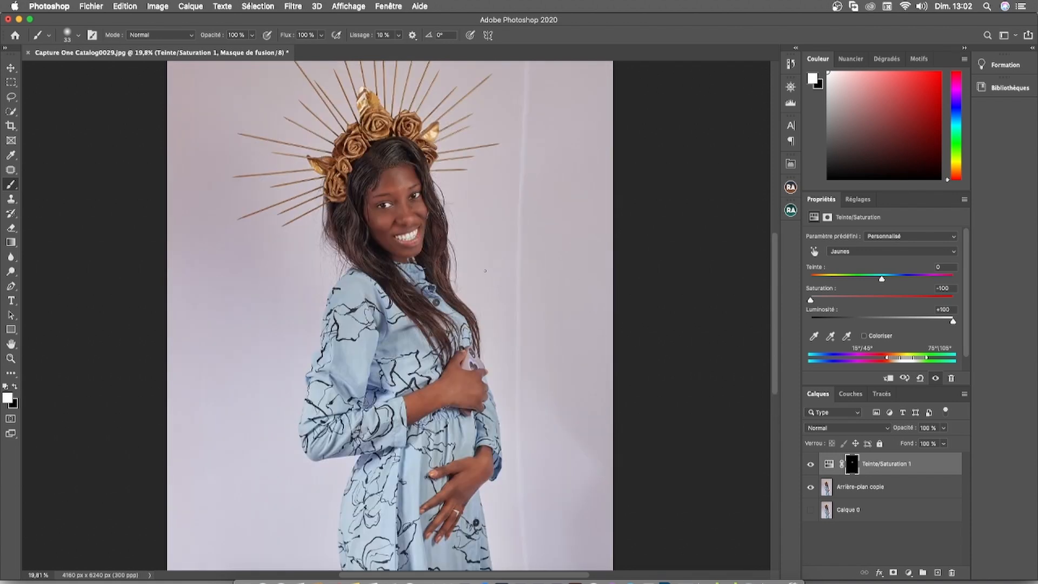
pyautogui.scroll(3, 485, 270)
pyautogui.rightClick(901, 493)
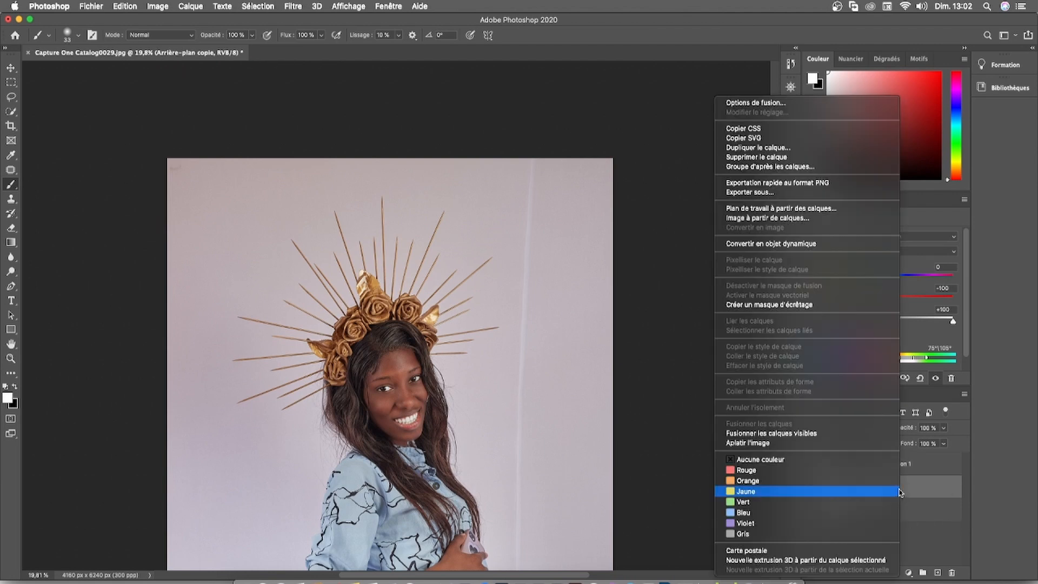
pyautogui.click(801, 437)
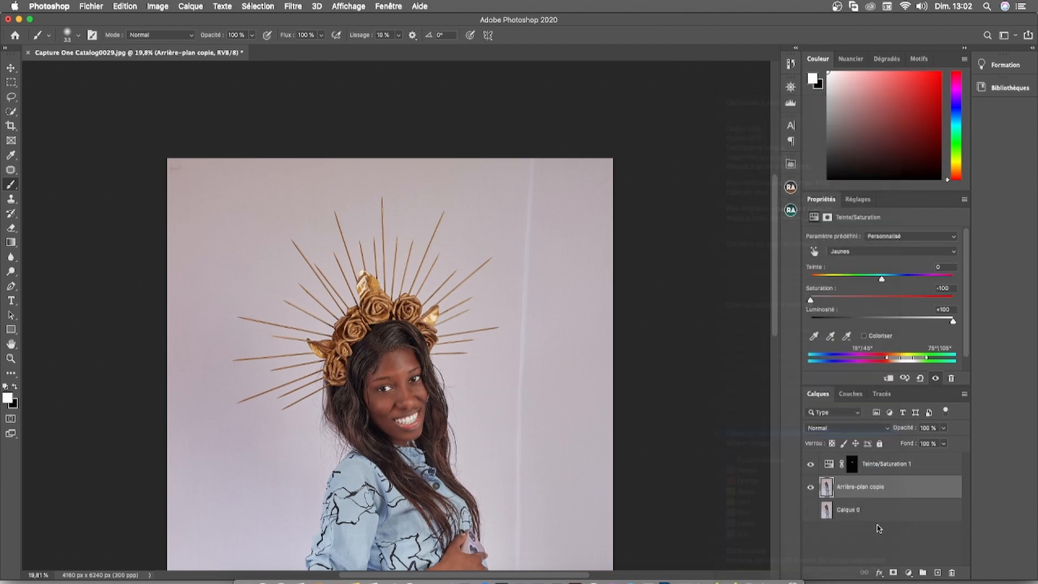
# Compare the merged retouch with the original photo by showing Calque 0 and toggling the upper layer's visibility.
pyautogui.click(810, 488)
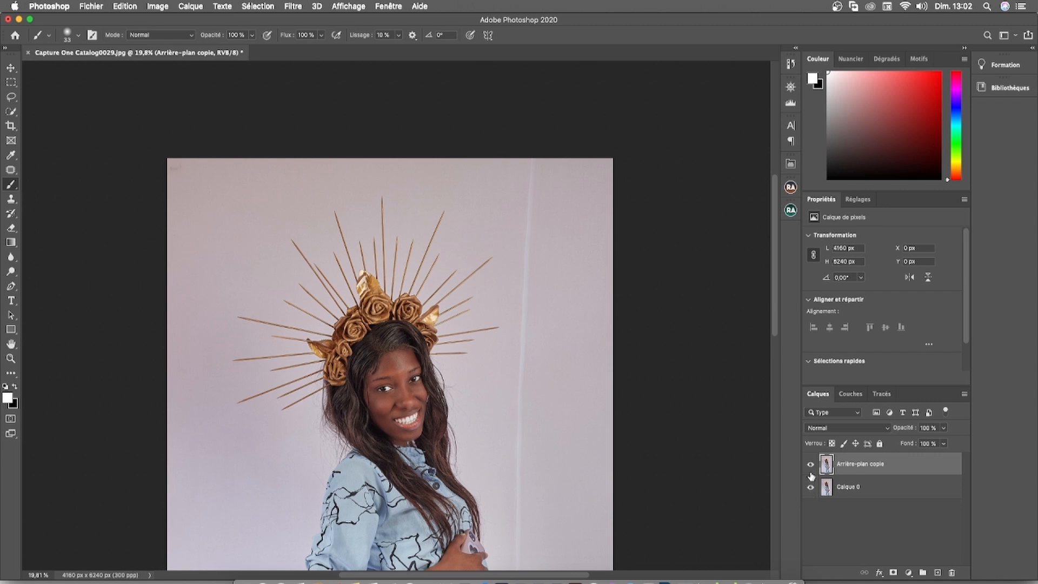
pyautogui.click(808, 466)
pyautogui.click(810, 465)
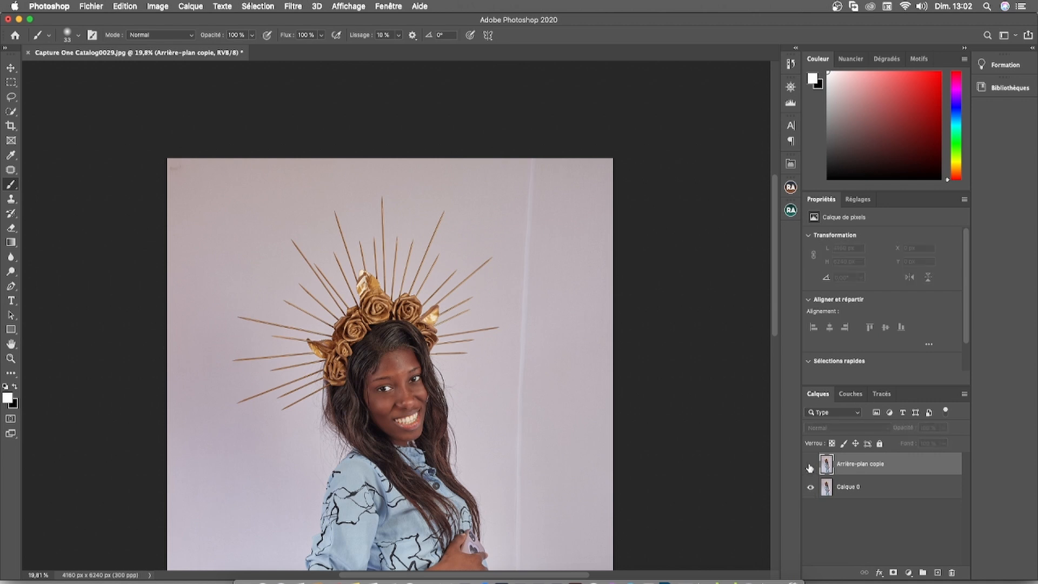
# Select the woman automatically with the Subject selection command.
pyautogui.scroll(-5, 444, 458)
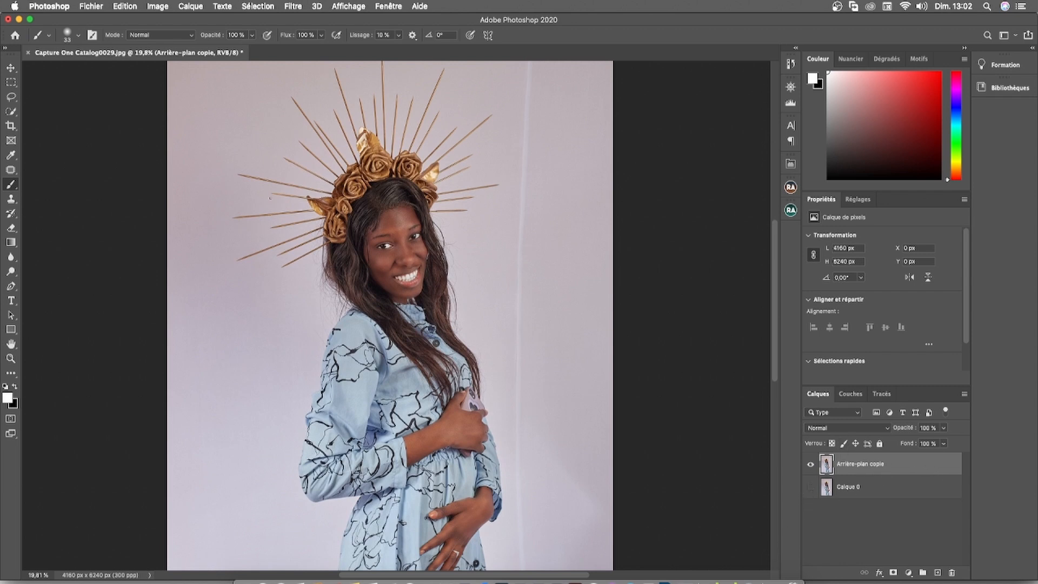
pyautogui.click(257, 7)
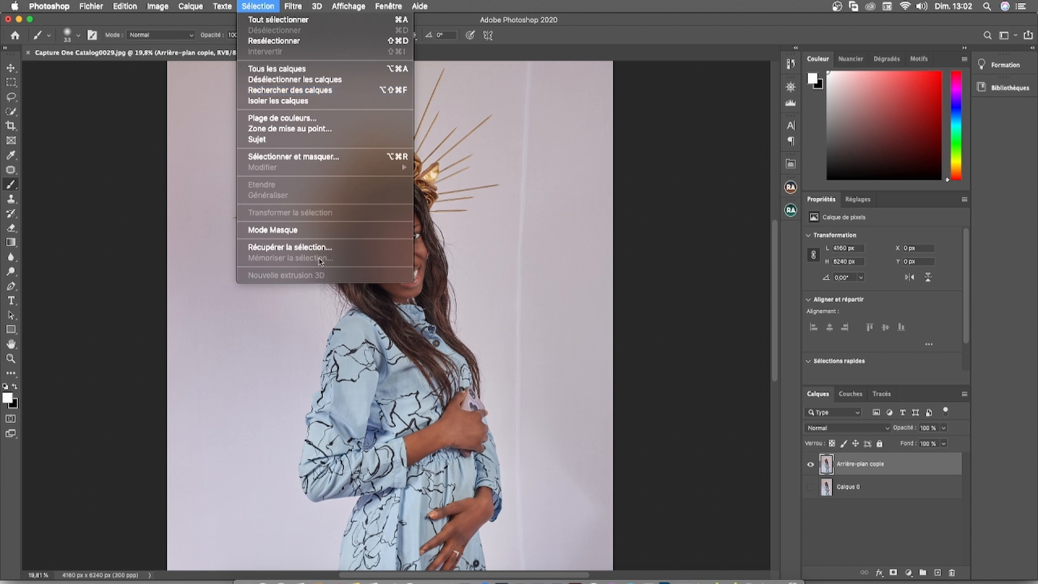
pyautogui.click(273, 144)
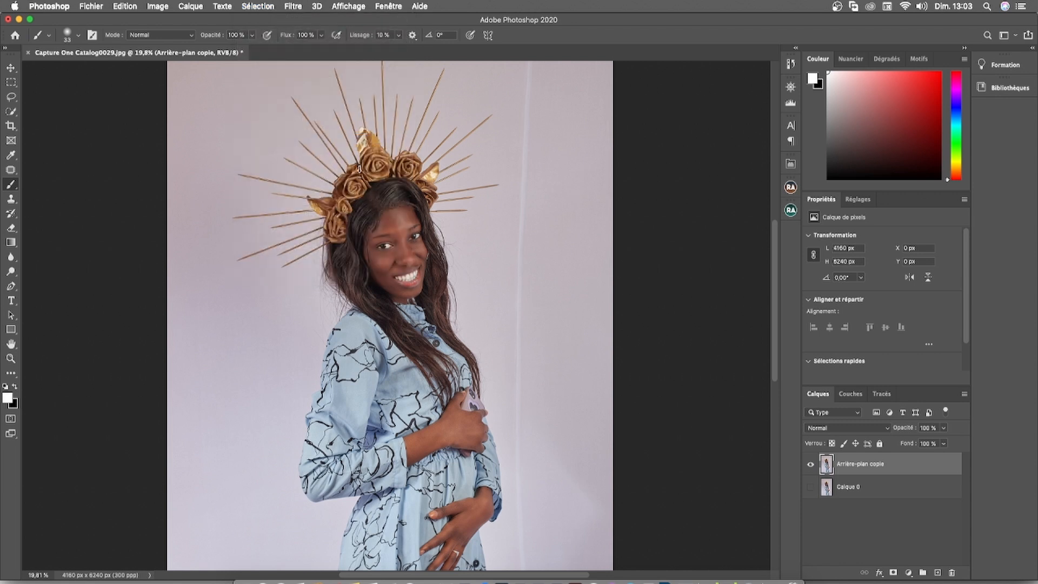
# Add the missing crown spikes beside the hair to the selection using the Quick Selection tool with an 11 px brush.
pyautogui.scroll(3, 359, 169)
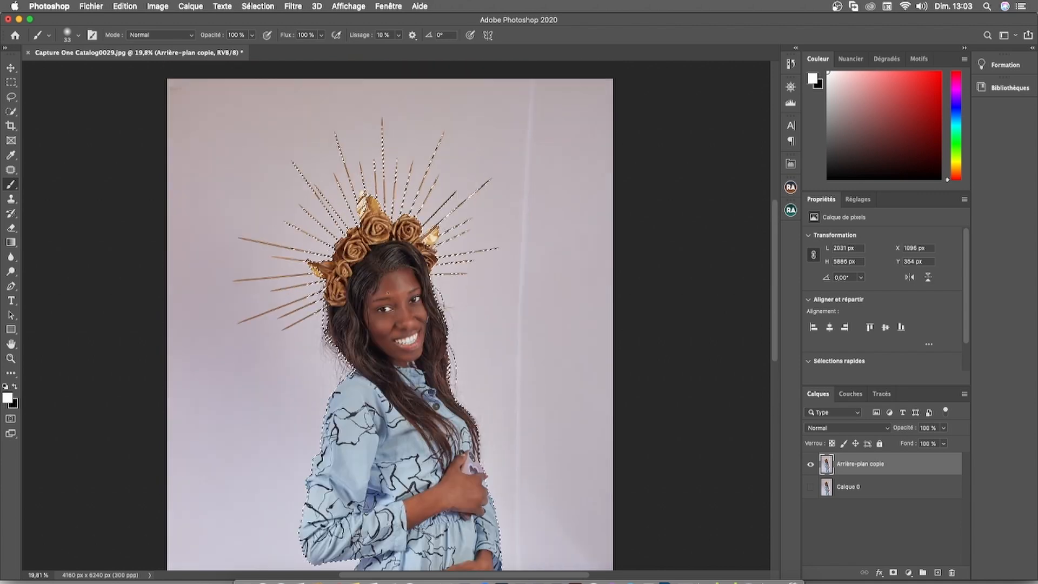
pyautogui.scroll(10, 300, 281)
pyautogui.click(11, 112)
pyautogui.click(49, 120)
pyautogui.click(130, 35)
pyautogui.press('Return')
pyautogui.moveTo(242, 359); pyautogui.dragTo(132, 401)
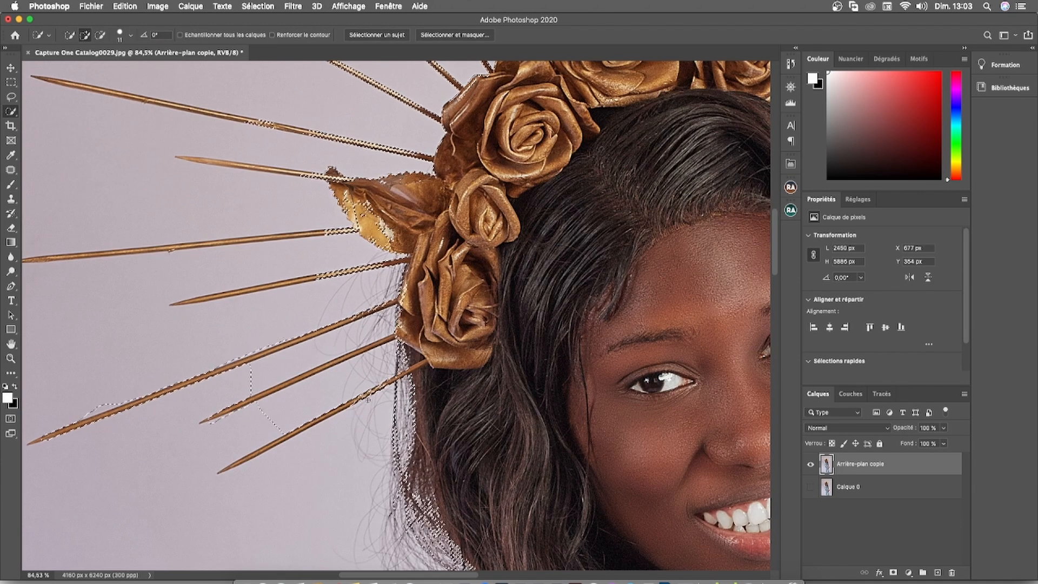
pyautogui.scroll(5, 216, 271)
pyautogui.scroll(-3, 162, 244)
# Subtract the excess background between the crown spikes from the selection with a 36 px Quick Selection brush.
pyautogui.click(130, 35)
pyautogui.moveTo(77, 64); pyautogui.dragTo(88, 65)
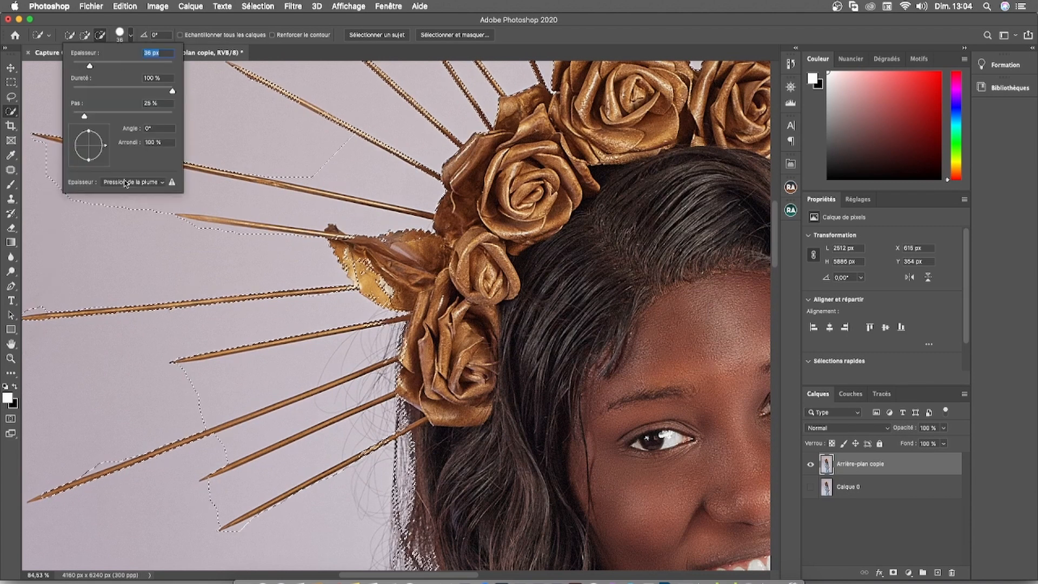
pyautogui.moveTo(259, 369); pyautogui.dragTo(220, 377)
pyautogui.moveTo(238, 437); pyautogui.dragTo(269, 424)
pyautogui.scroll(2, 216, 325)
pyautogui.moveTo(227, 289); pyautogui.dragTo(163, 278)
pyautogui.moveTo(130, 224); pyautogui.dragTo(281, 243)
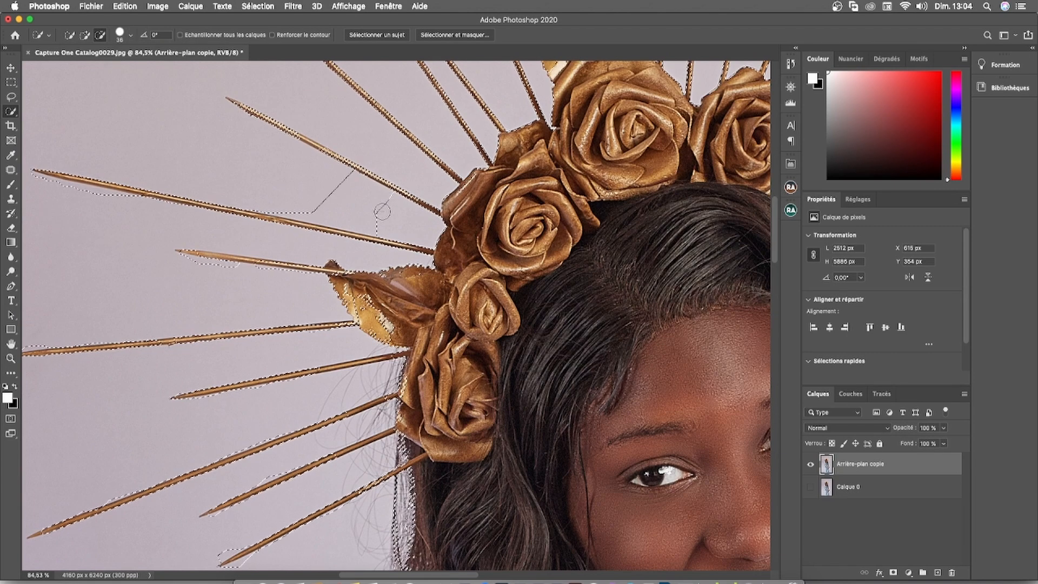
pyautogui.moveTo(382, 211); pyautogui.dragTo(324, 214)
# Invert the selection so that it covers the background instead of the woman.
pyautogui.scroll(-10, 301, 196)
pyautogui.click(11, 67)
pyautogui.click(202, 197)
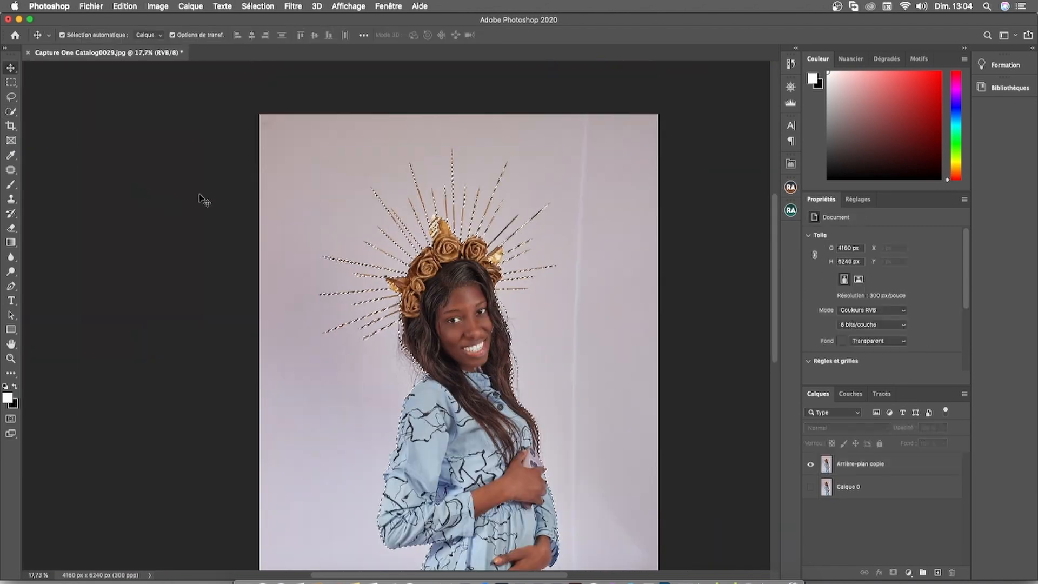
pyautogui.rightClick(570, 268)
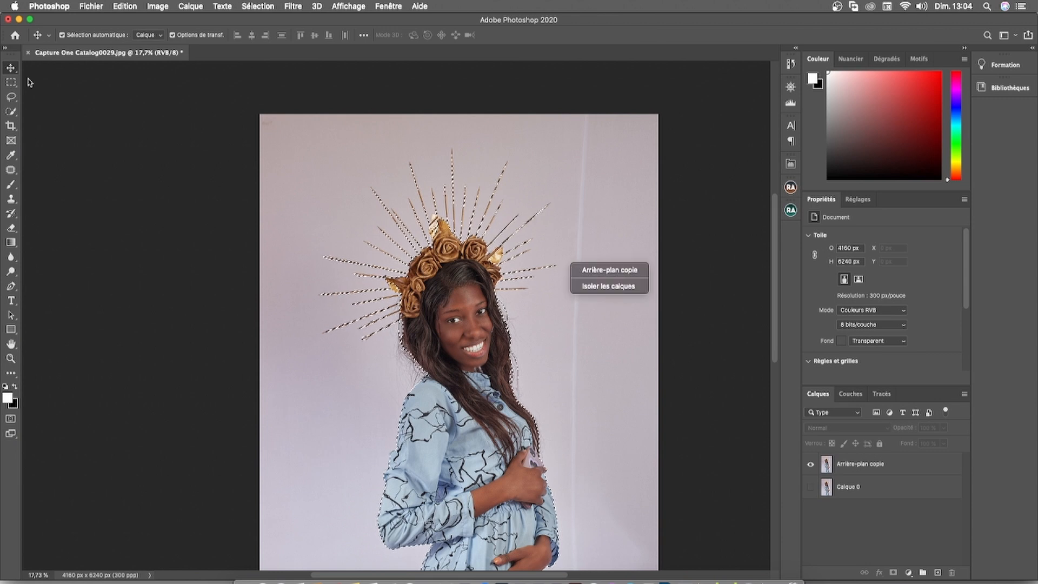
pyautogui.click(11, 85)
pyautogui.click(10, 82)
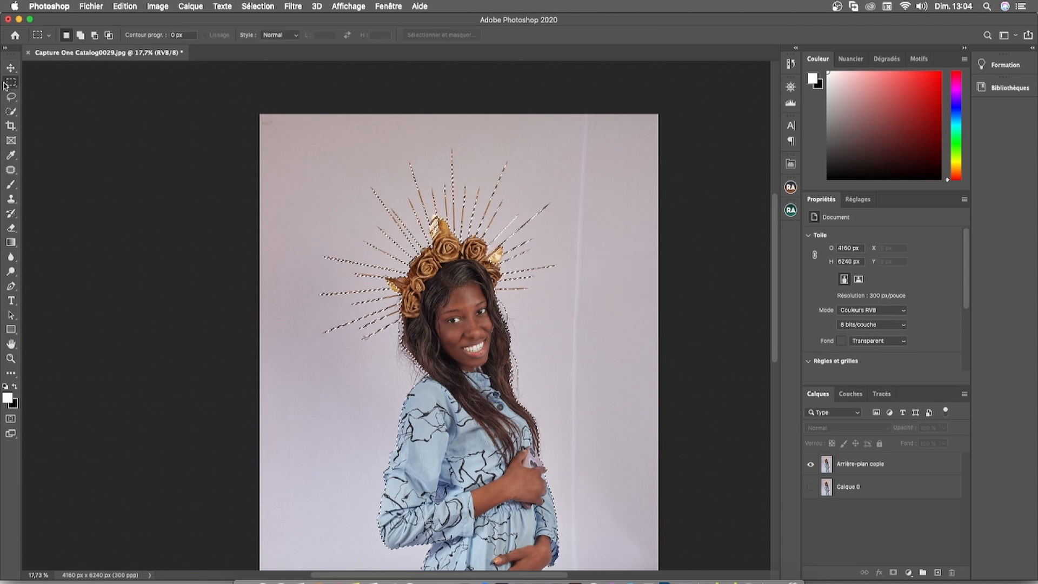
pyautogui.rightClick(318, 157)
pyautogui.click(338, 167)
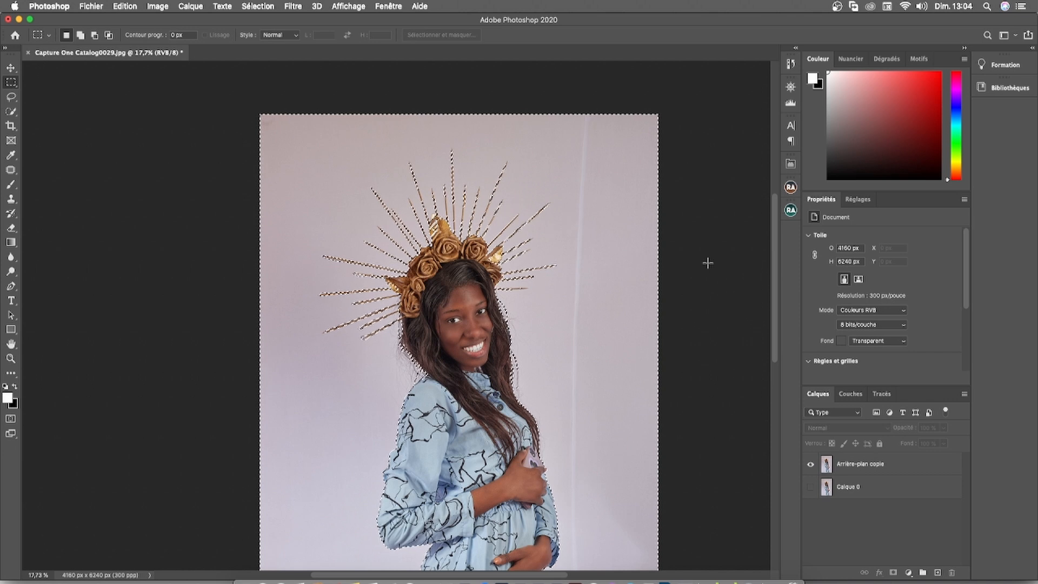
# Brighten the background with a Levels adjustment layer, setting midtones to 1.88, white input to 204 and black output to 16.
pyautogui.moveTo(775, 254)
pyautogui.mouseDown()
pyautogui.moveTo(769, 309)
pyautogui.moveTo(766, 252)
pyautogui.mouseUp()
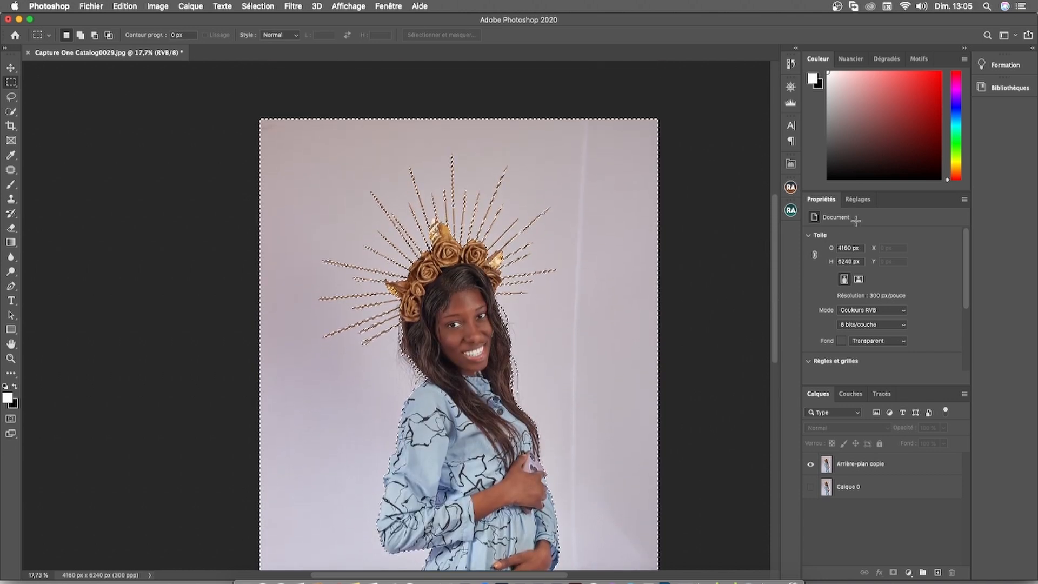
pyautogui.click(858, 199)
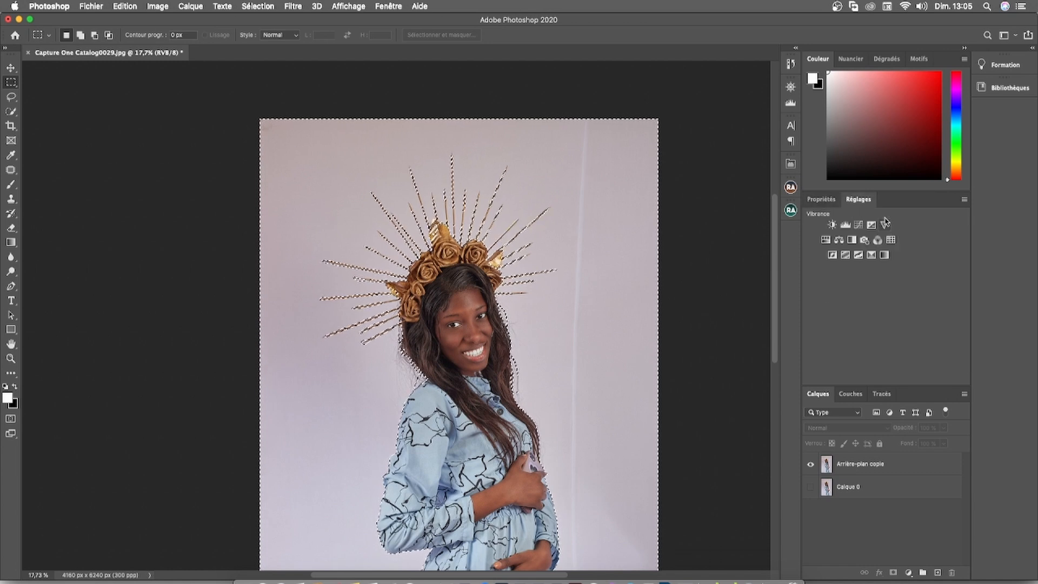
pyautogui.click(846, 225)
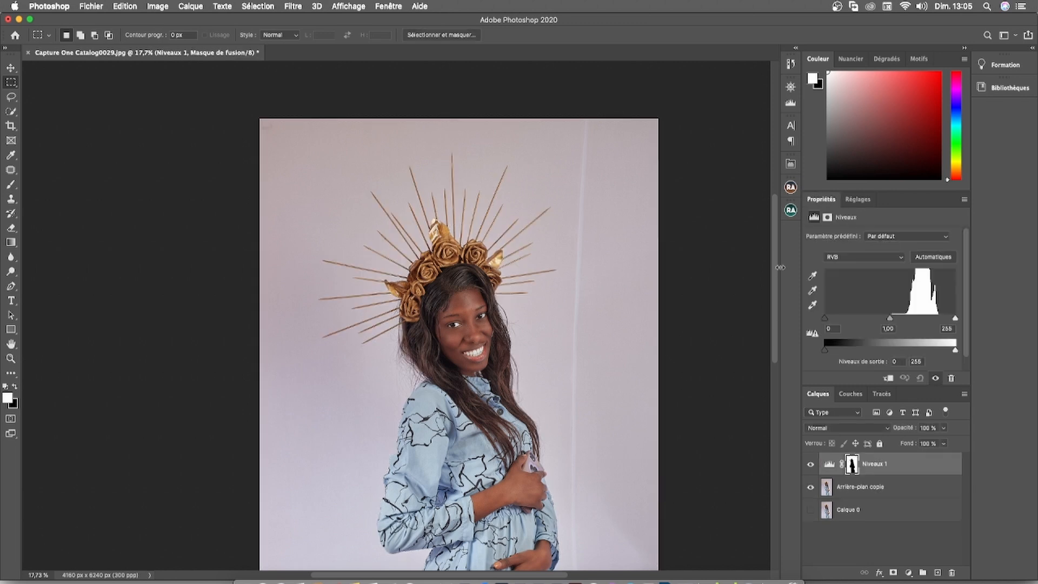
pyautogui.moveTo(774, 277)
pyautogui.mouseDown()
pyautogui.moveTo(773, 312)
pyautogui.moveTo(769, 285)
pyautogui.mouseUp()
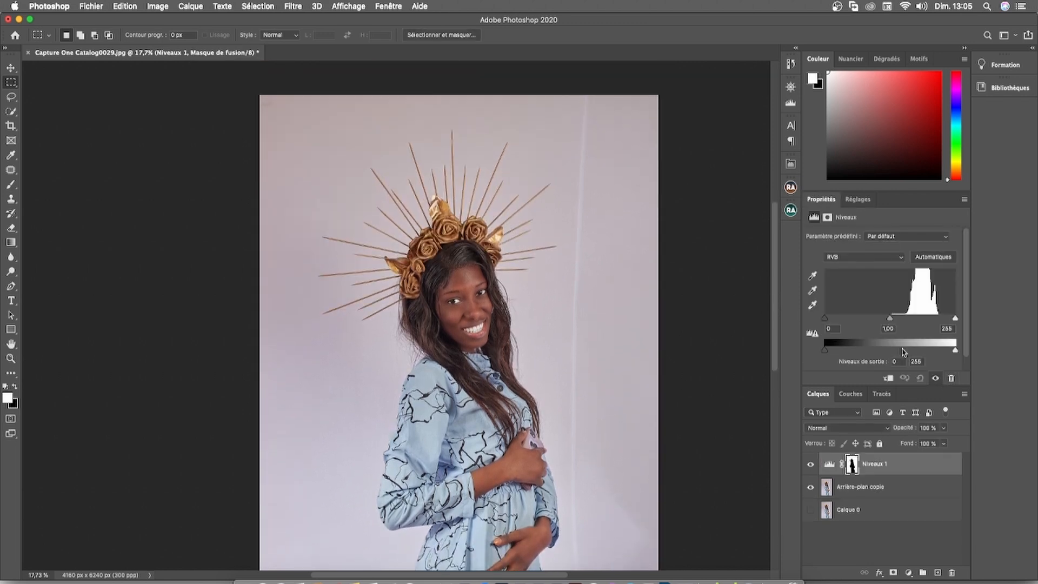
pyautogui.moveTo(890, 319); pyautogui.dragTo(859, 318)
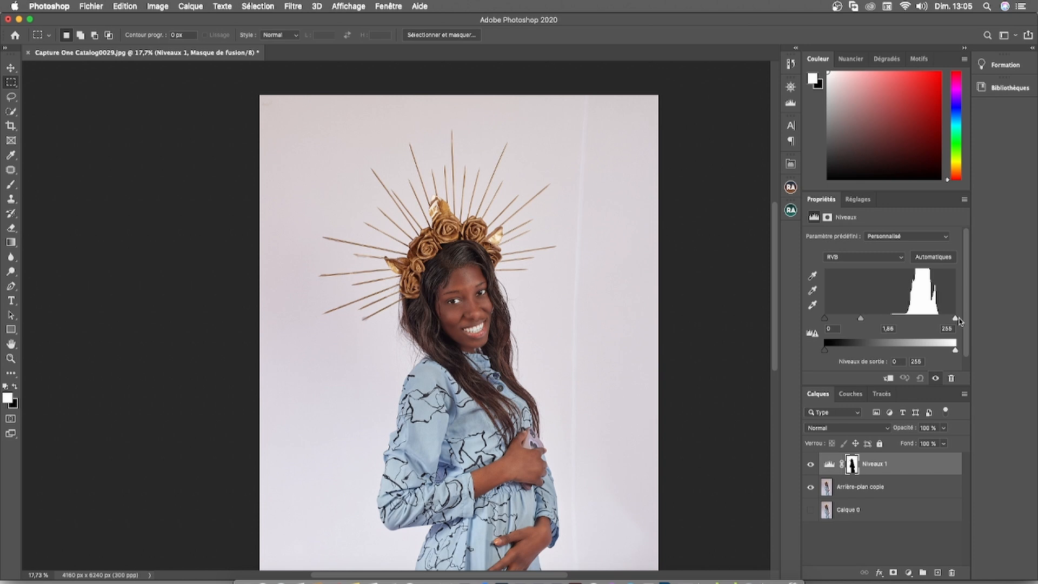
pyautogui.moveTo(956, 319); pyautogui.dragTo(930, 319)
pyautogui.moveTo(824, 350); pyautogui.dragTo(835, 352)
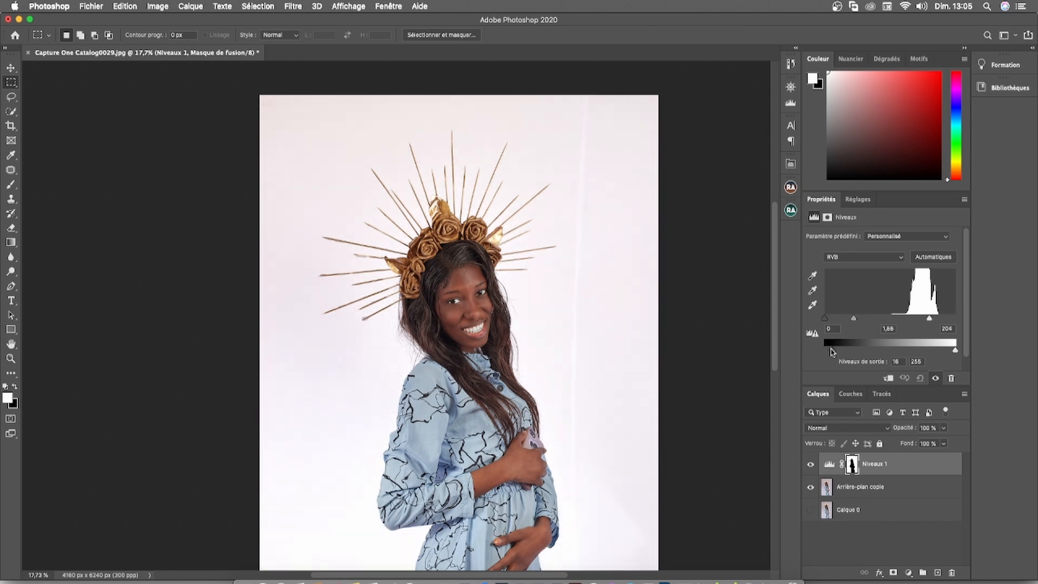
# Set up the Brush tool with black (000000) as the foreground colour for painting on the Levels layer's mask around the crown.
pyautogui.scroll(-5, 752, 352)
pyautogui.scroll(5, 754, 352)
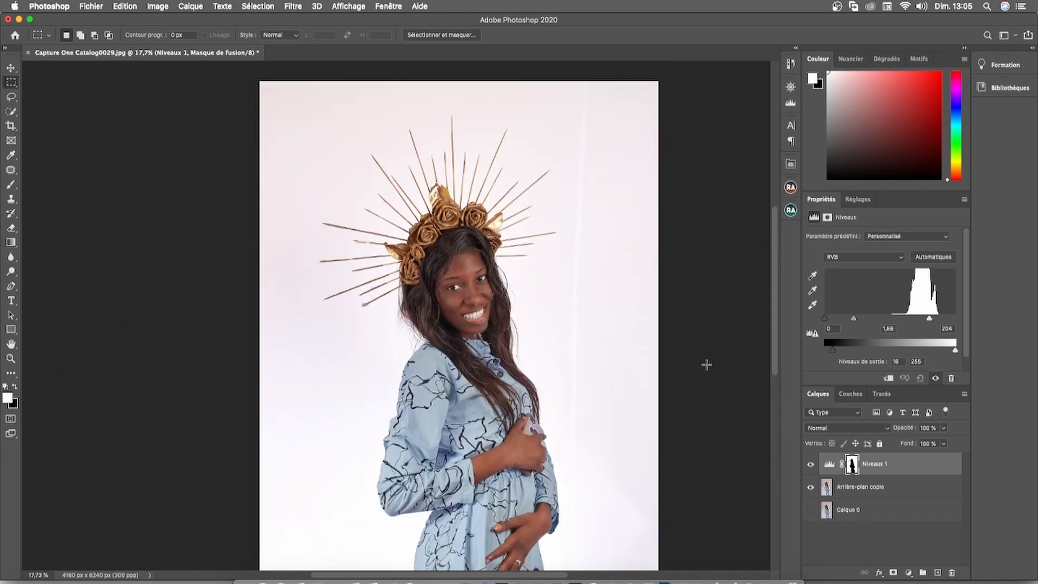
pyautogui.scroll(-2, 707, 365)
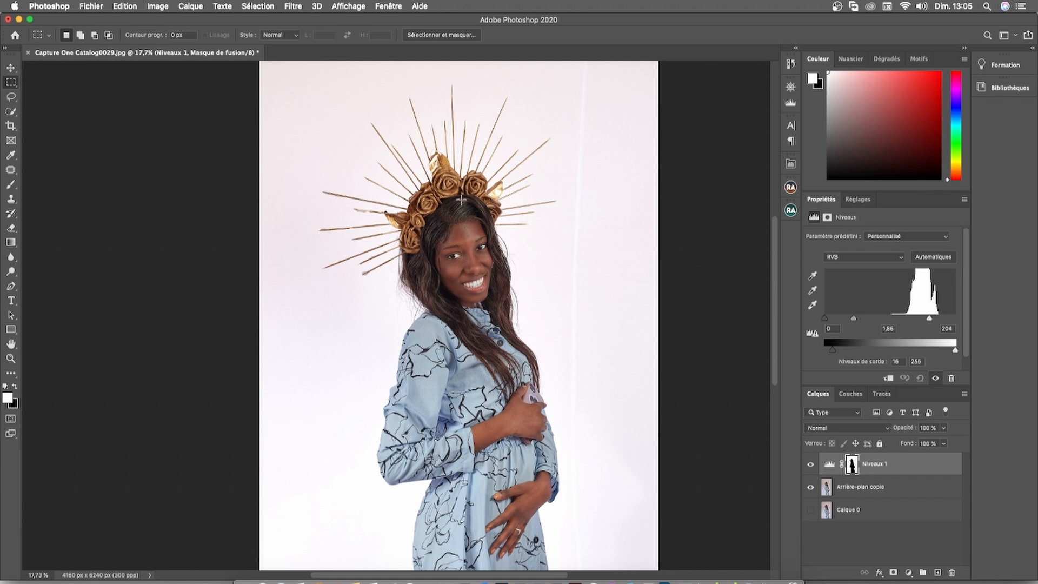
pyautogui.scroll(-5, 447, 163)
pyautogui.scroll(10, 389, 259)
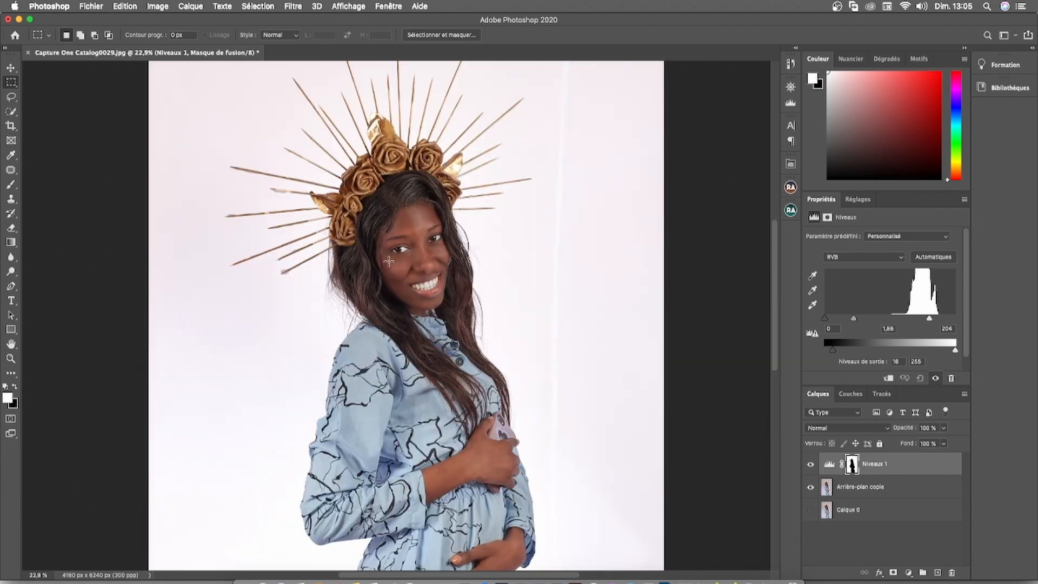
pyautogui.scroll(-4, 389, 155)
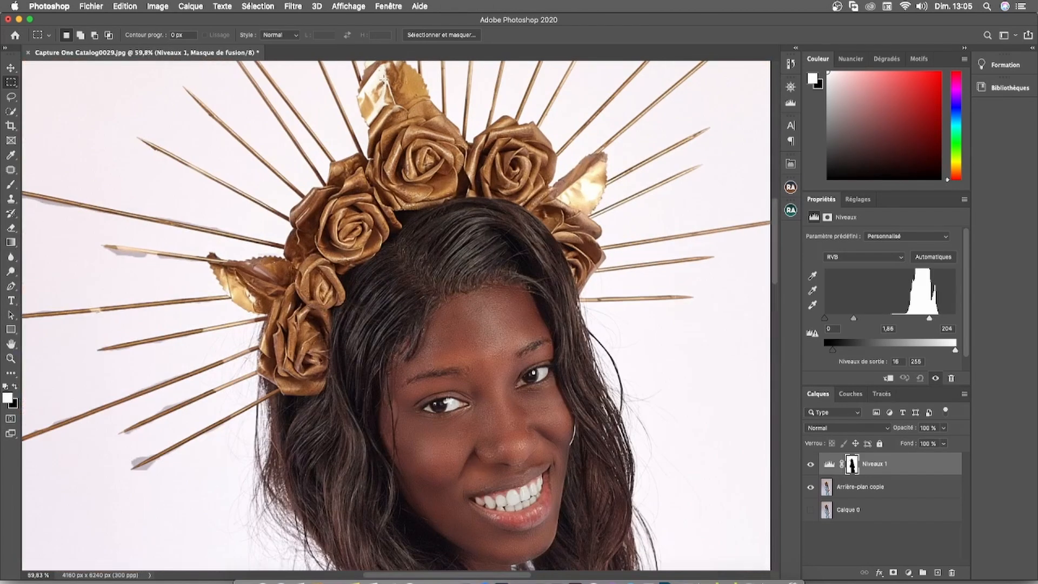
pyautogui.scroll(10, 386, 319)
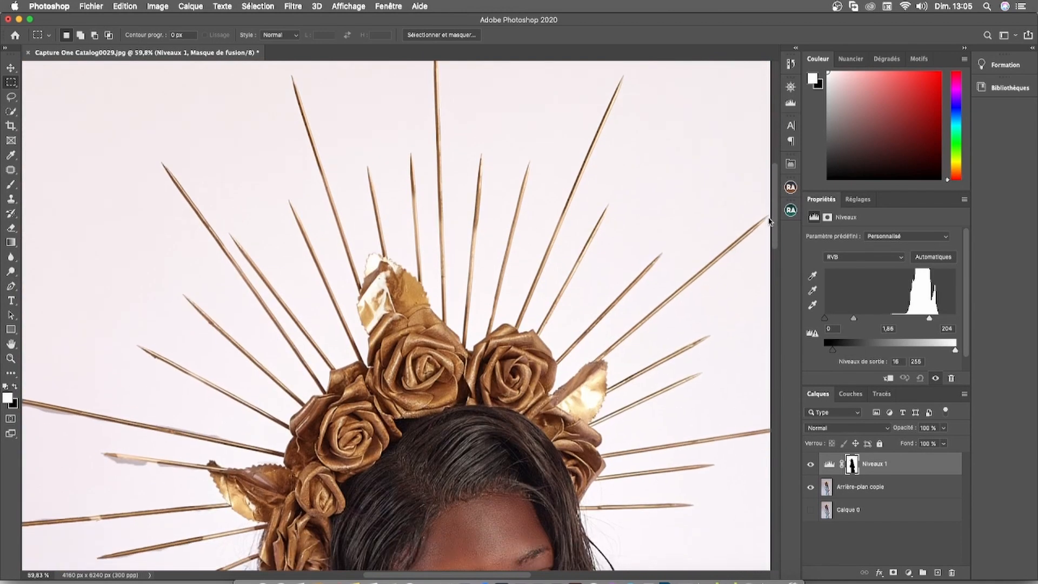
pyautogui.click(11, 184)
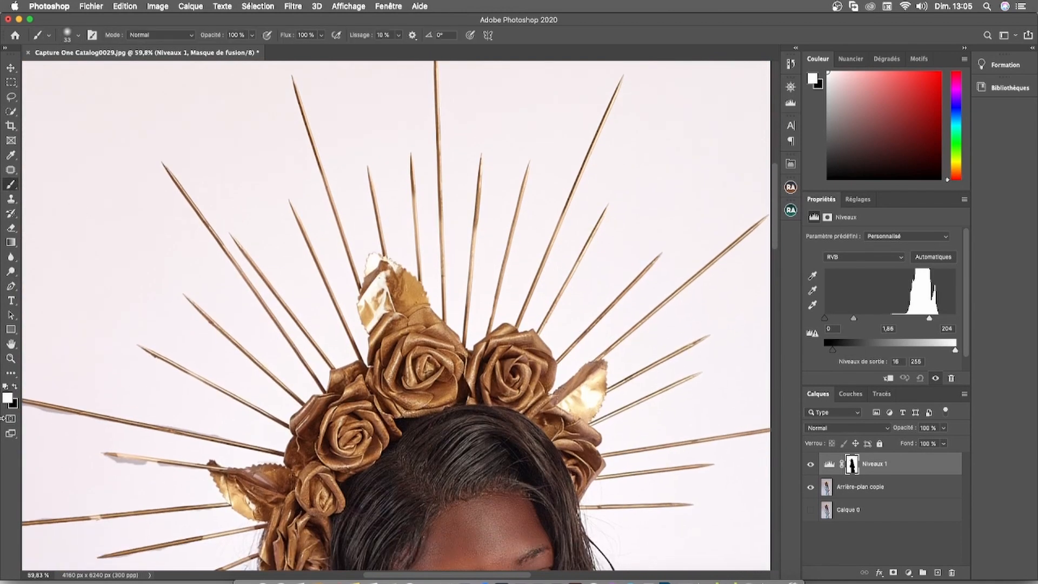
pyautogui.click(15, 387)
pyautogui.click(9, 398)
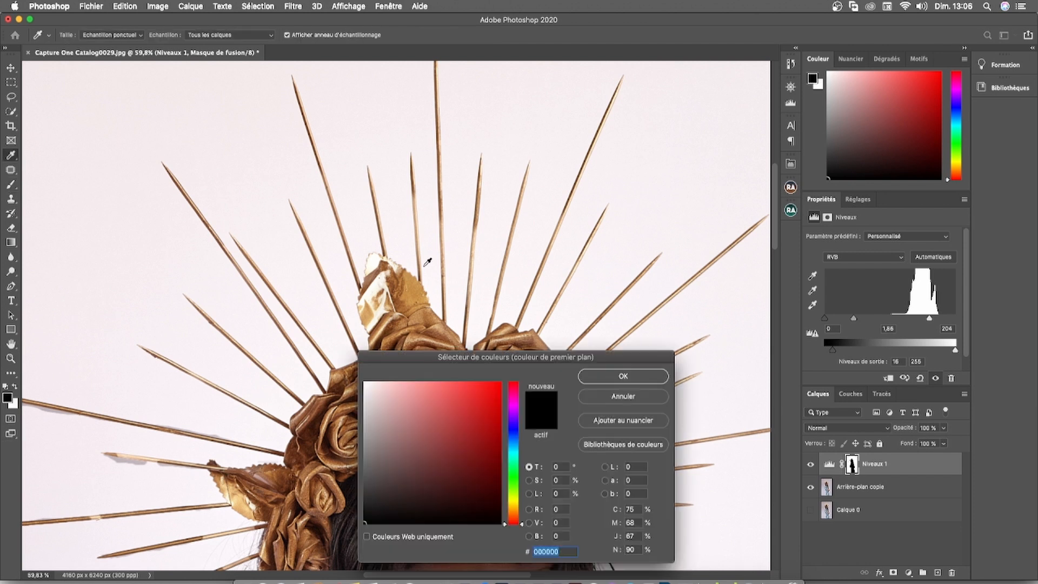
pyautogui.click(633, 381)
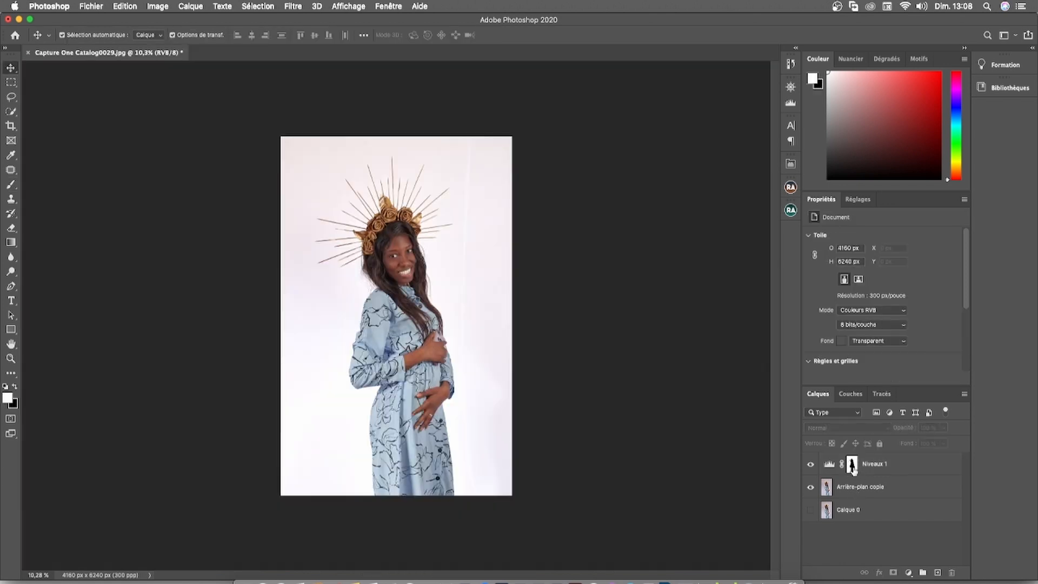
# Load the Niveaux 1 layer's mask as a selection and invert it so that it covers the woman.
pyautogui.rightClick(851, 463)
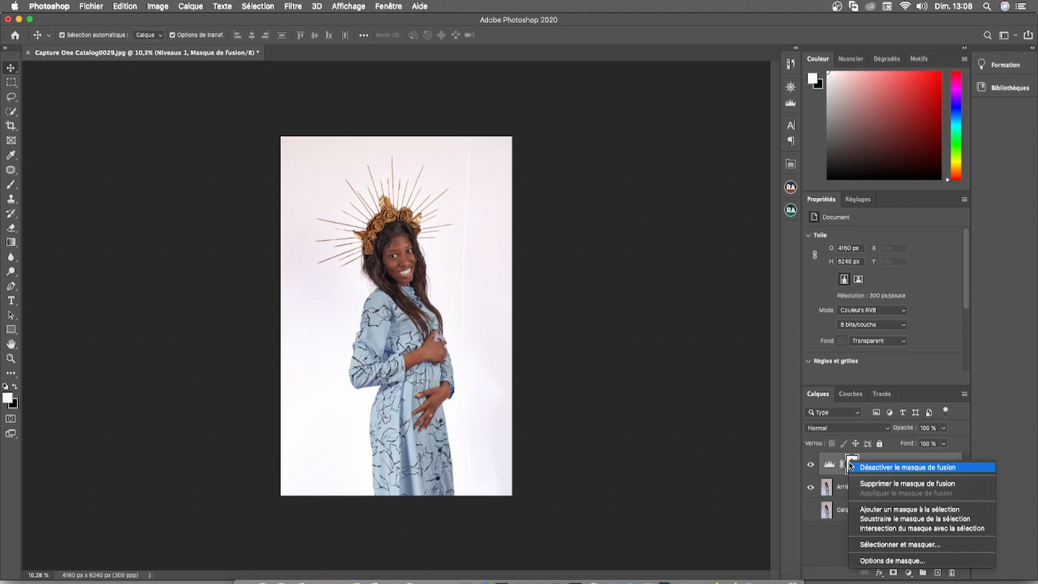
pyautogui.click(896, 511)
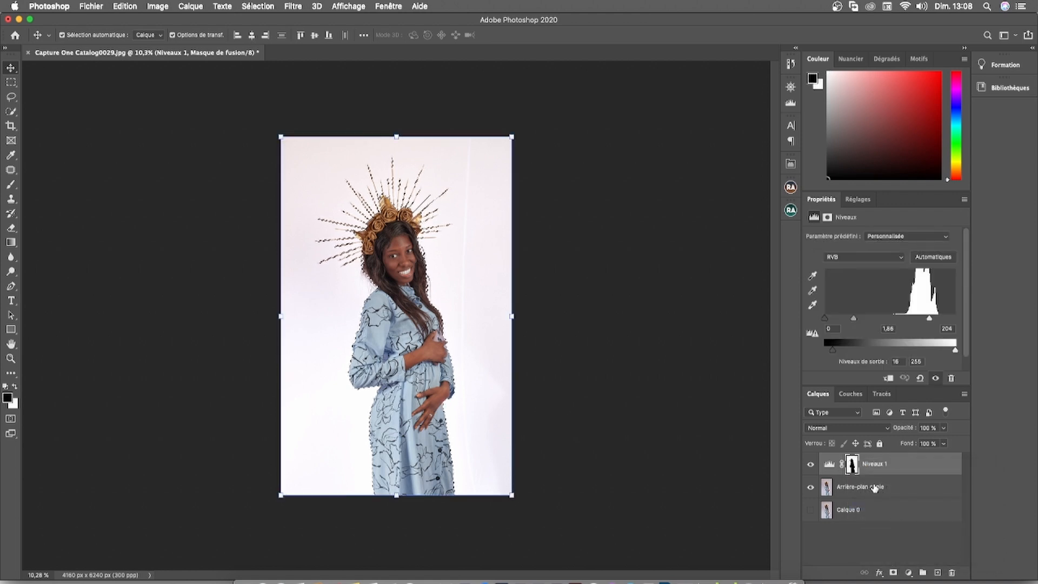
pyautogui.rightClick(414, 319)
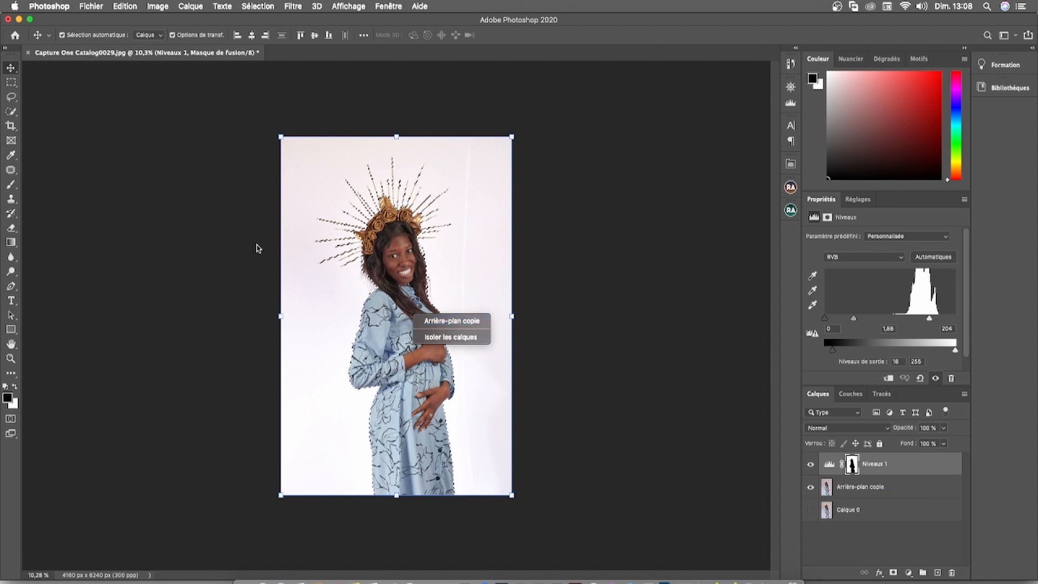
pyautogui.click(11, 83)
pyautogui.click(11, 82)
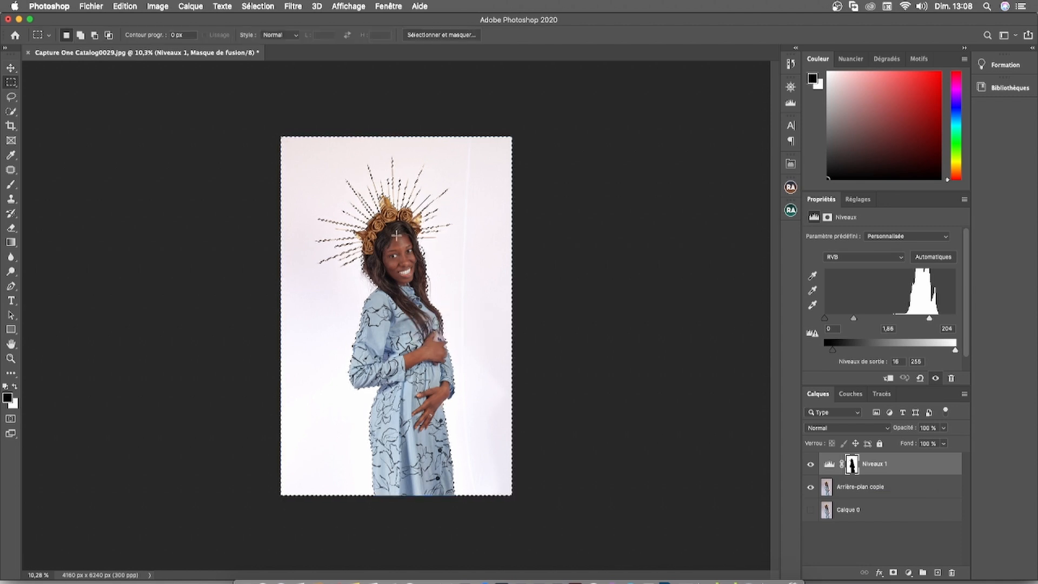
pyautogui.rightClick(446, 257)
pyautogui.click(472, 269)
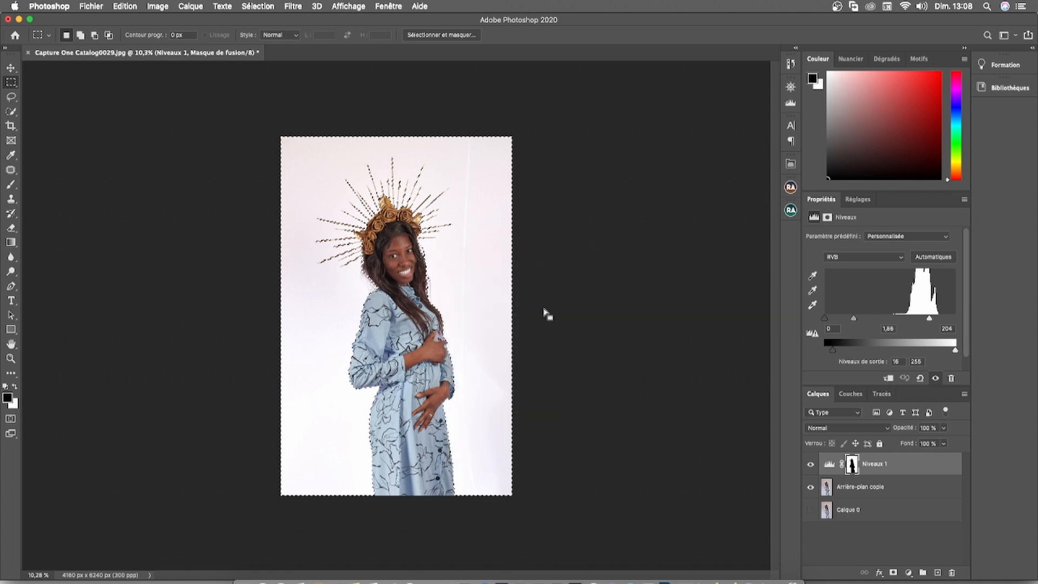
# Copy the selected woman from the Arrière-plan copie layer onto a new layer.
pyautogui.press('x')
pyautogui.click(897, 489)
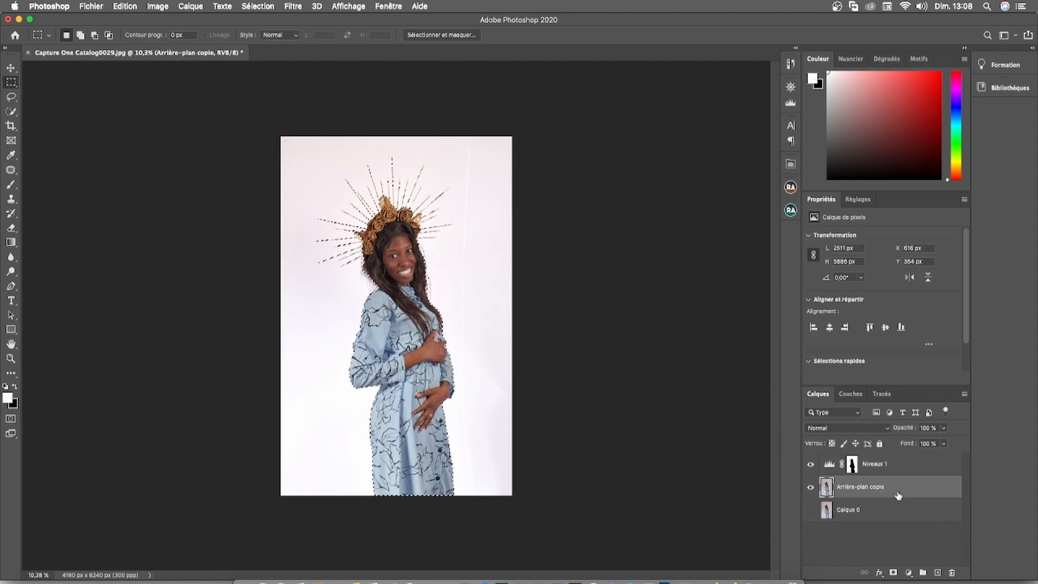
pyautogui.press('super+j')
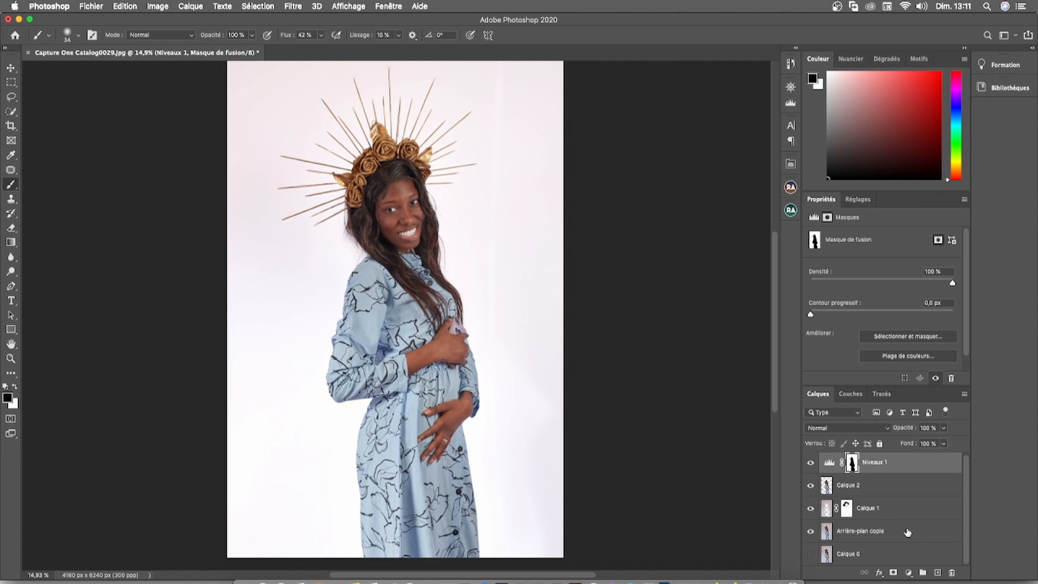
# Merge all visible layers into the Arrière-plan copie layer, leaving the hidden Calque 0 separate.
pyautogui.rightClick(907, 532)
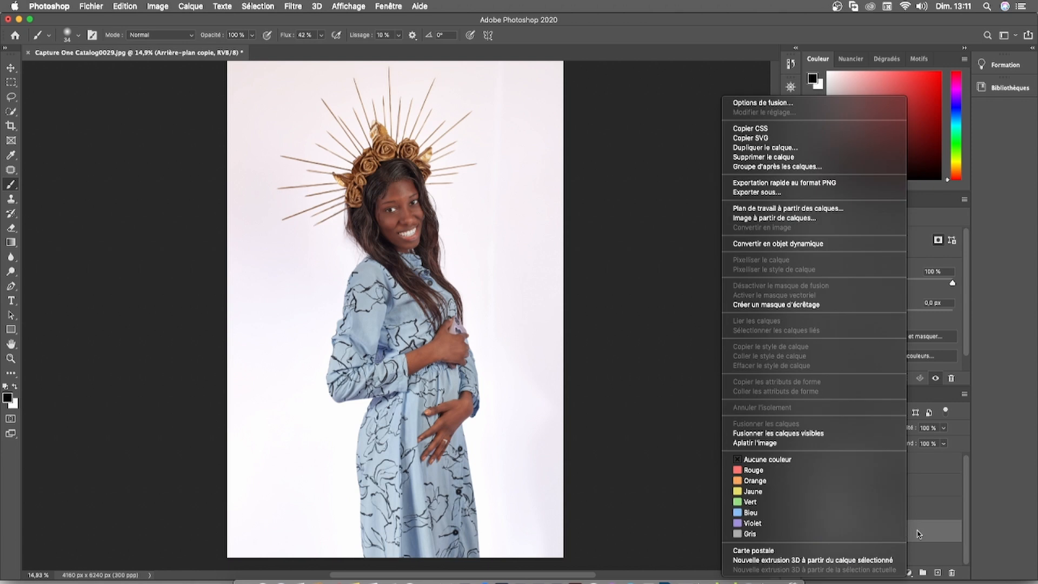
pyautogui.click(813, 436)
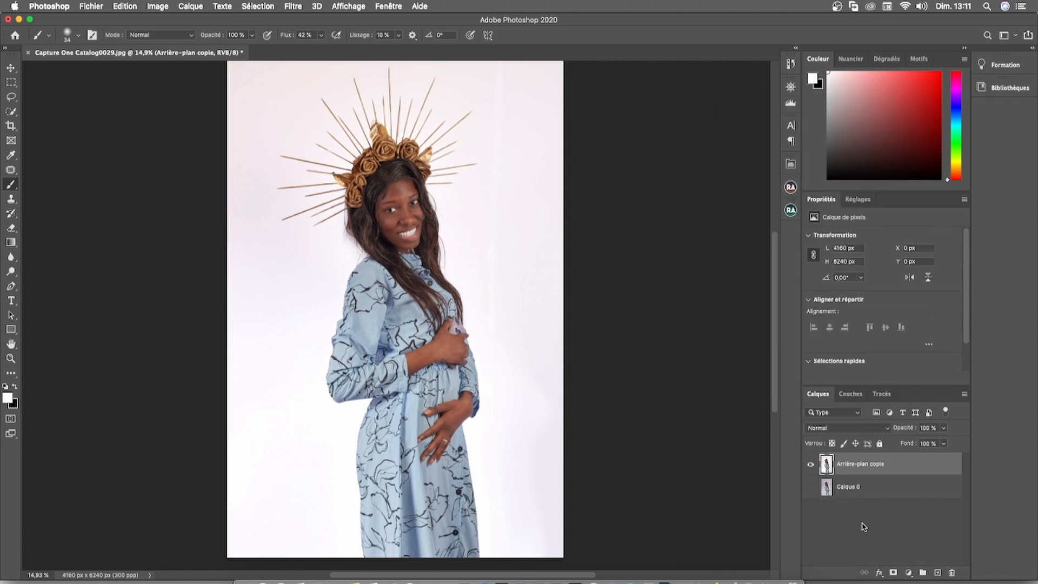
pyautogui.click(863, 526)
# Examine the merged portrait up close from the face to the dress and then as a whole.
pyautogui.scroll(1, 409, 245)
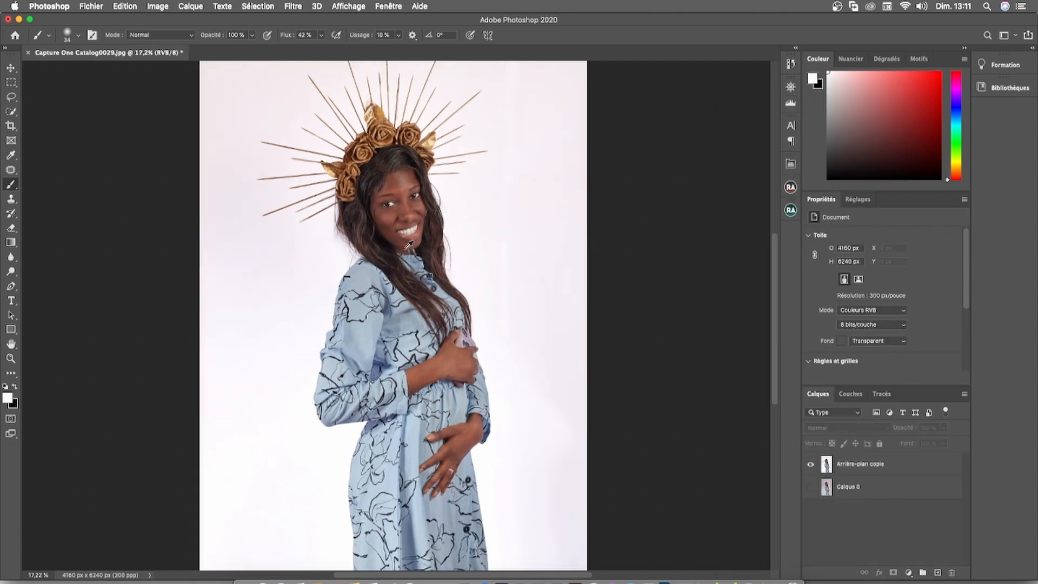
pyautogui.scroll(1, 409, 245)
pyautogui.click(10, 67)
pyautogui.scroll(1, 436, 222)
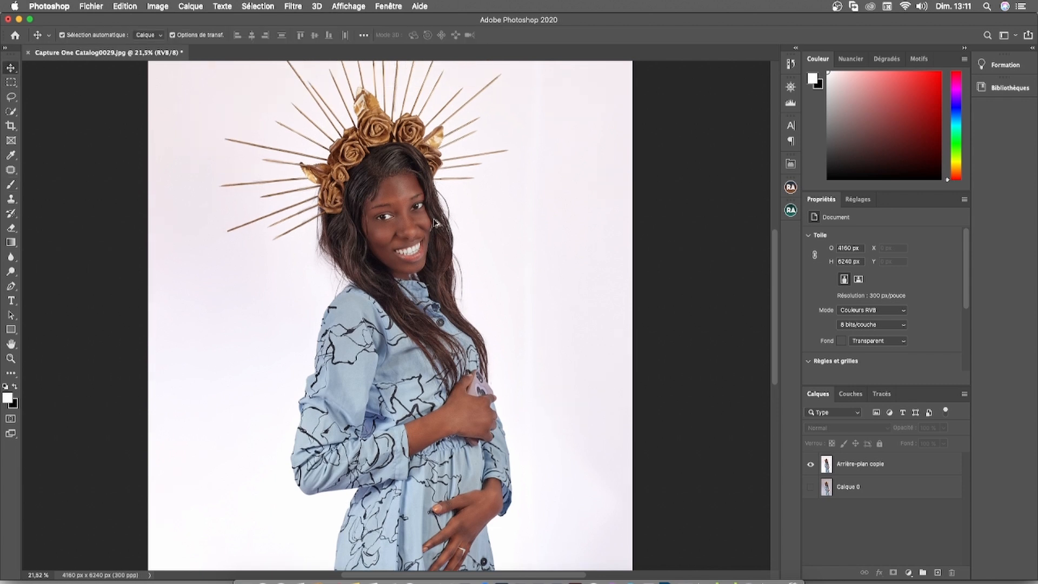
pyautogui.scroll(-3, 436, 223)
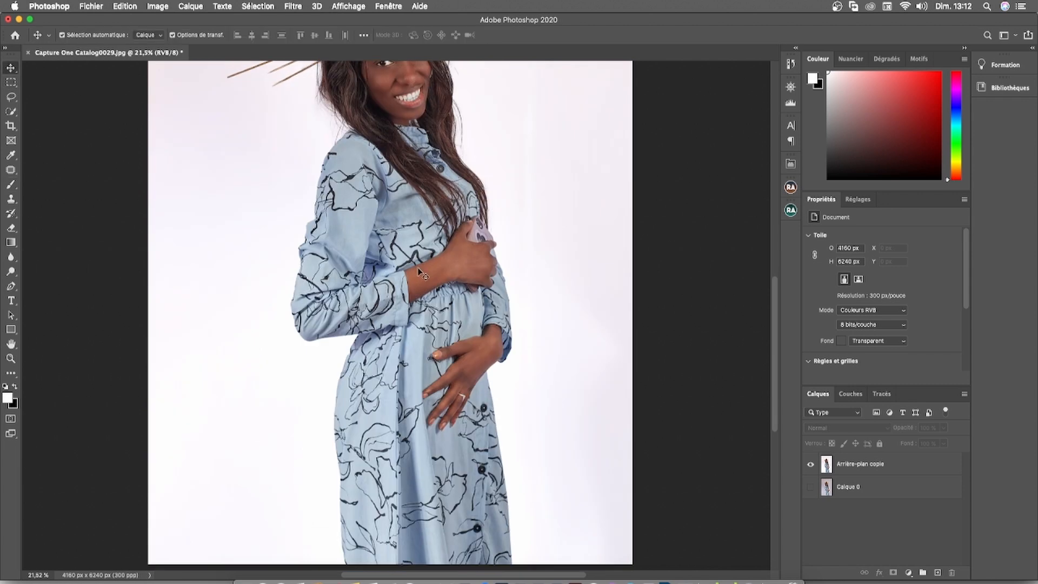
pyautogui.scroll(5, 510, 190)
pyautogui.scroll(-8, 432, 213)
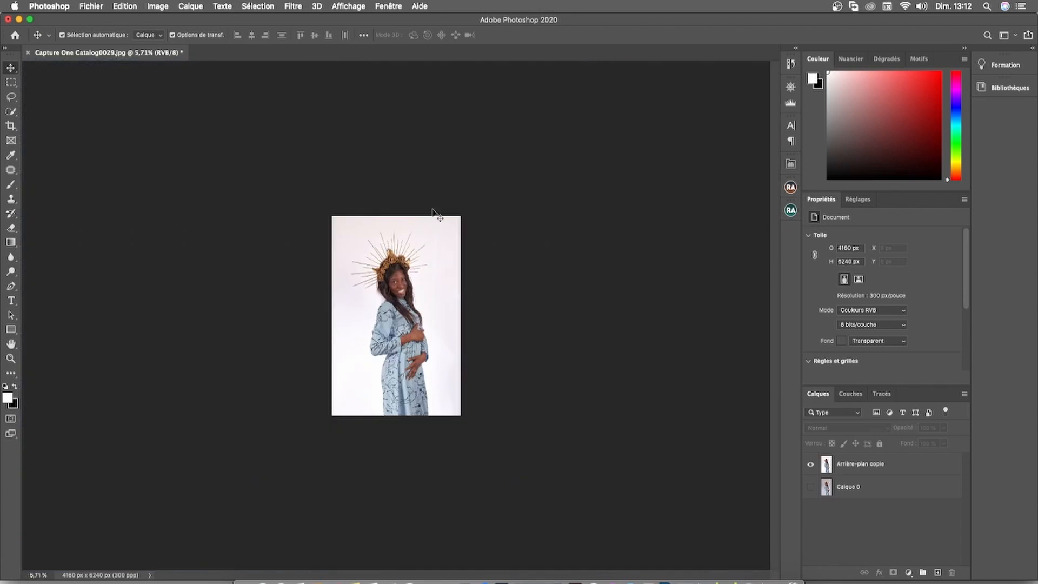
pyautogui.scroll(6, 417, 238)
pyautogui.scroll(-6, 350, 233)
pyautogui.scroll(1, 350, 233)
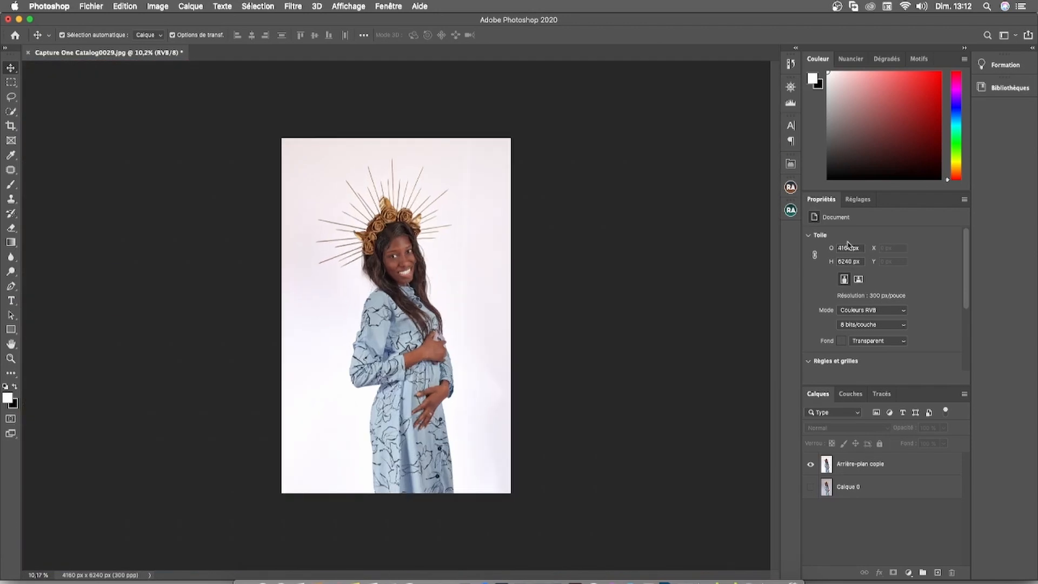
# Add a Black & White (Noir et blanc) adjustment layer and set its blend mode to Soft Light (Lumière tamisée).
pyautogui.click(857, 199)
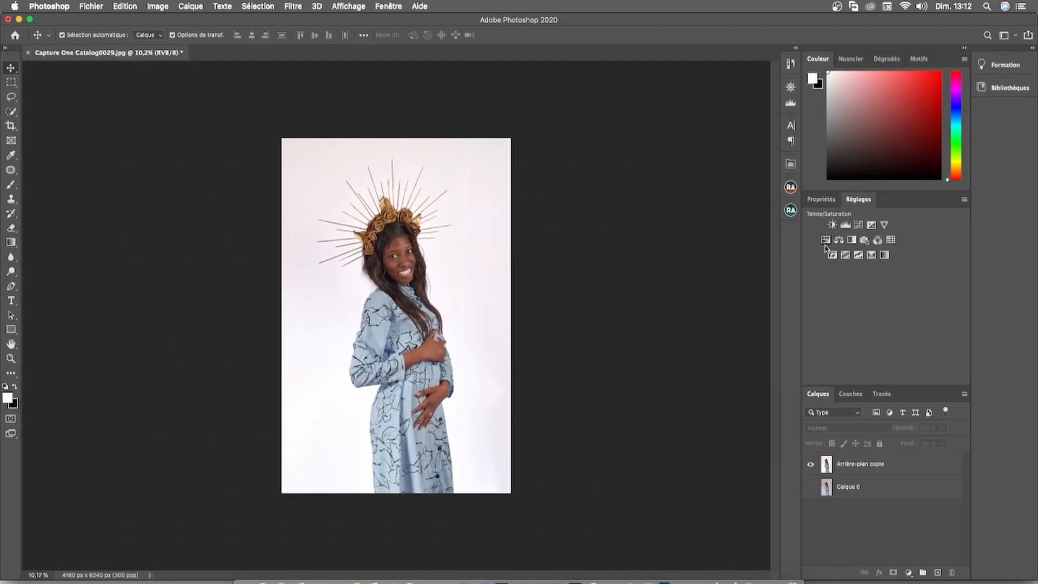
pyautogui.click(852, 240)
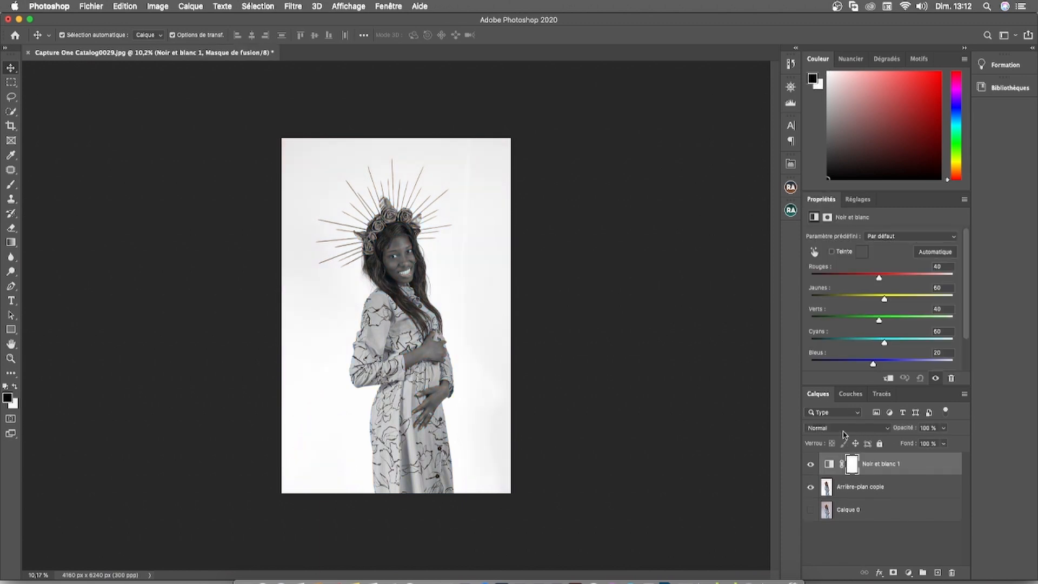
pyautogui.click(865, 427)
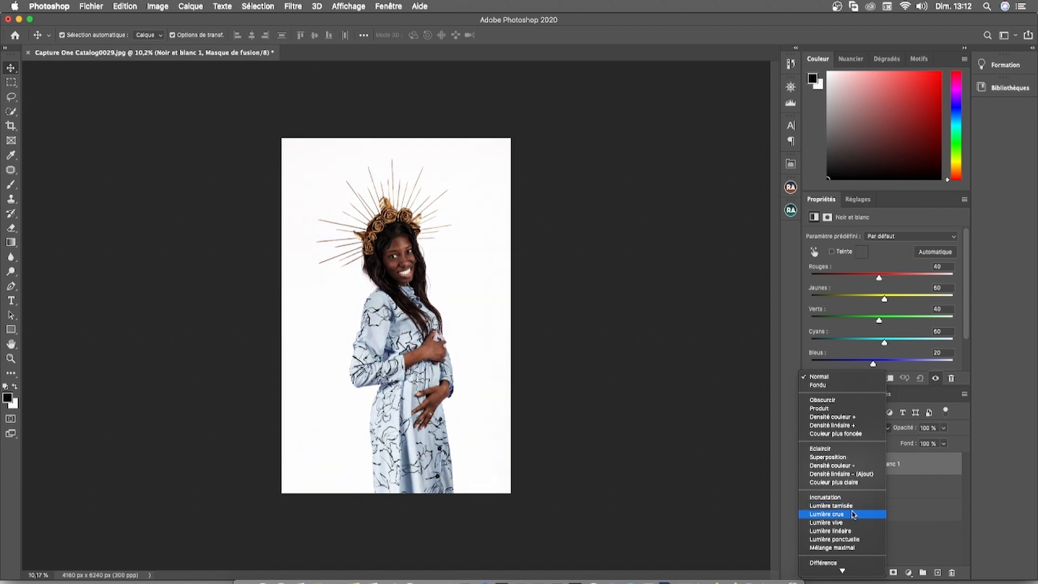
pyautogui.click(859, 507)
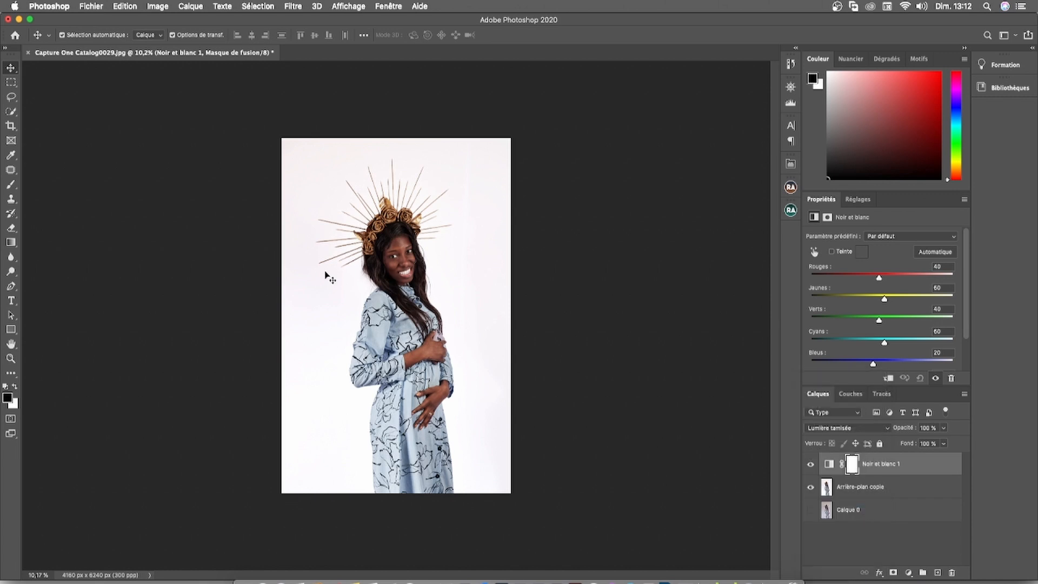
# Reduce the Black & White layer's fill to 18% and compare the portrait with and without the layer.
pyautogui.scroll(-3, 413, 199)
pyautogui.scroll(10, 404, 234)
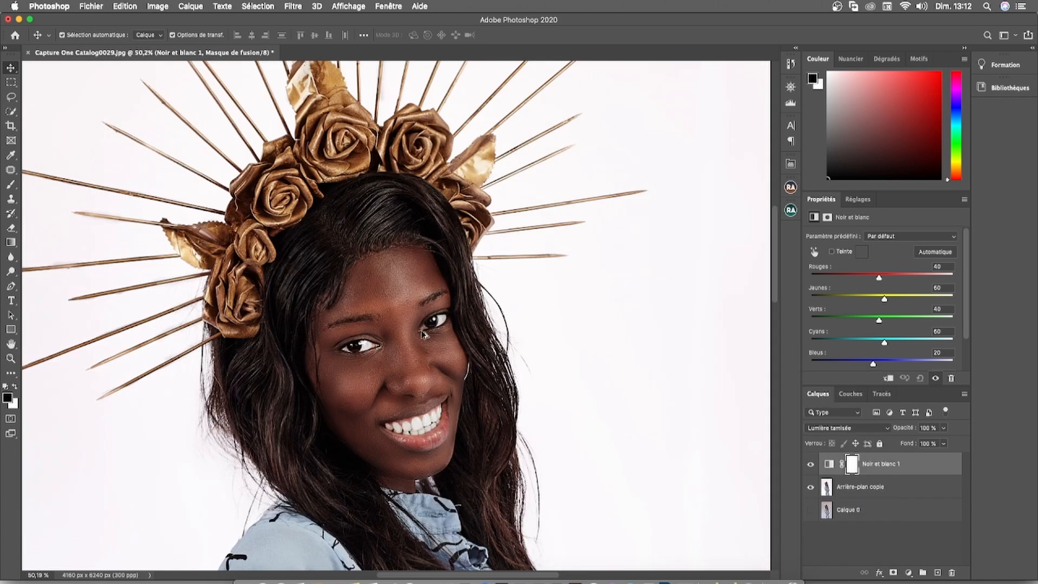
pyautogui.scroll(-3, 424, 332)
pyautogui.scroll(3, 424, 332)
pyautogui.scroll(-4, 367, 312)
pyautogui.scroll(1, 368, 312)
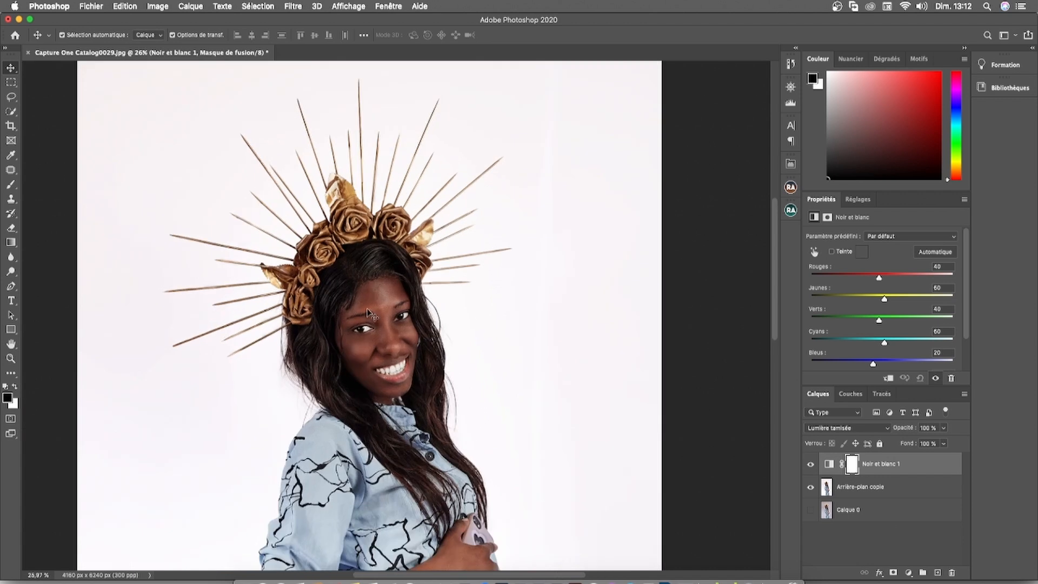
pyautogui.moveTo(774, 269); pyautogui.dragTo(773, 307)
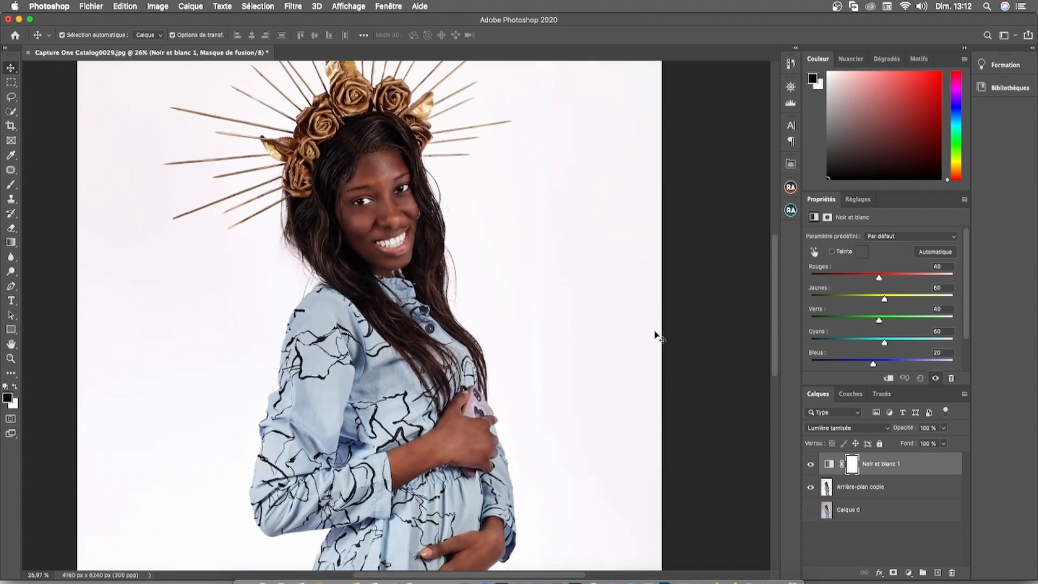
pyautogui.click(943, 443)
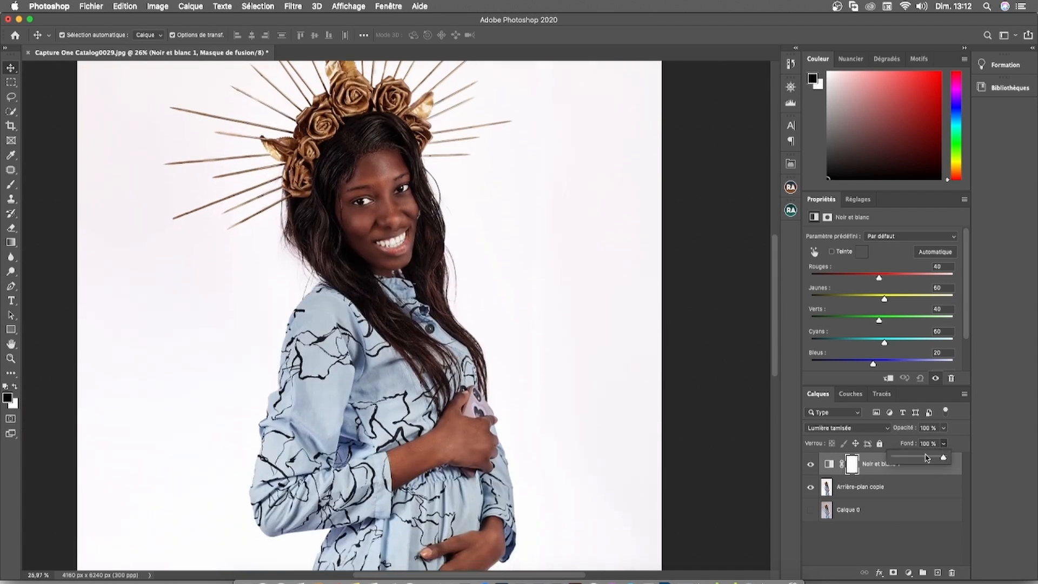
pyautogui.moveTo(926, 457); pyautogui.dragTo(908, 461)
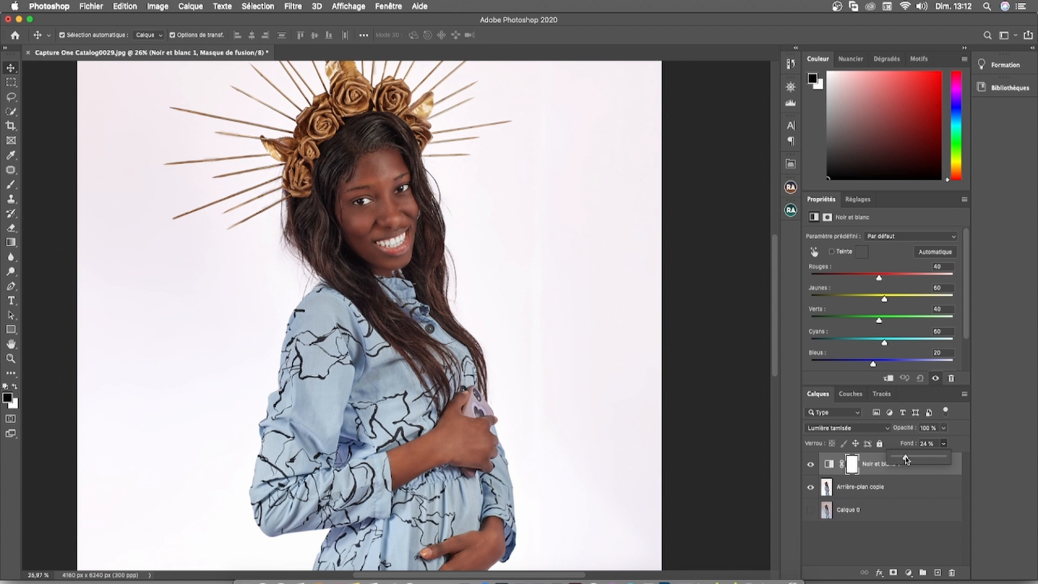
pyautogui.moveTo(906, 460); pyautogui.dragTo(903, 464)
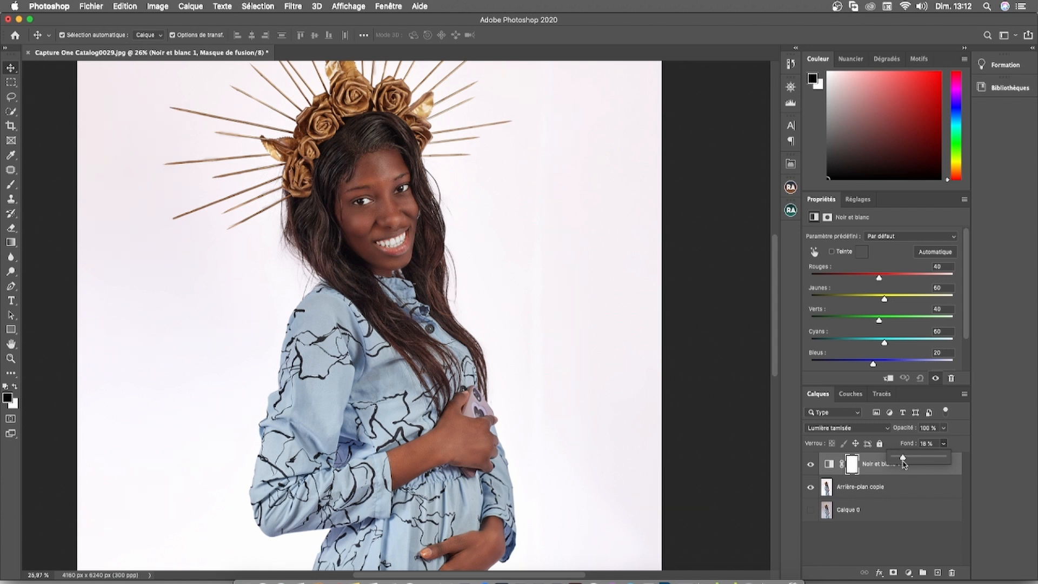
pyautogui.click(810, 469)
pyautogui.click(810, 470)
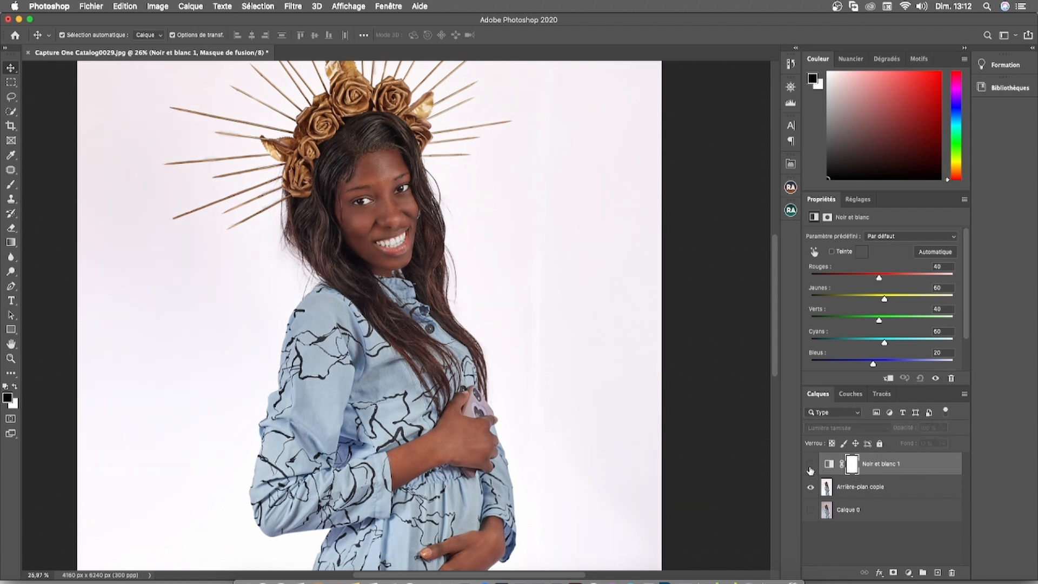
# Add a Selective Color (Correction sélective) adjustment layer above the Black & White layer.
pyautogui.click(922, 551)
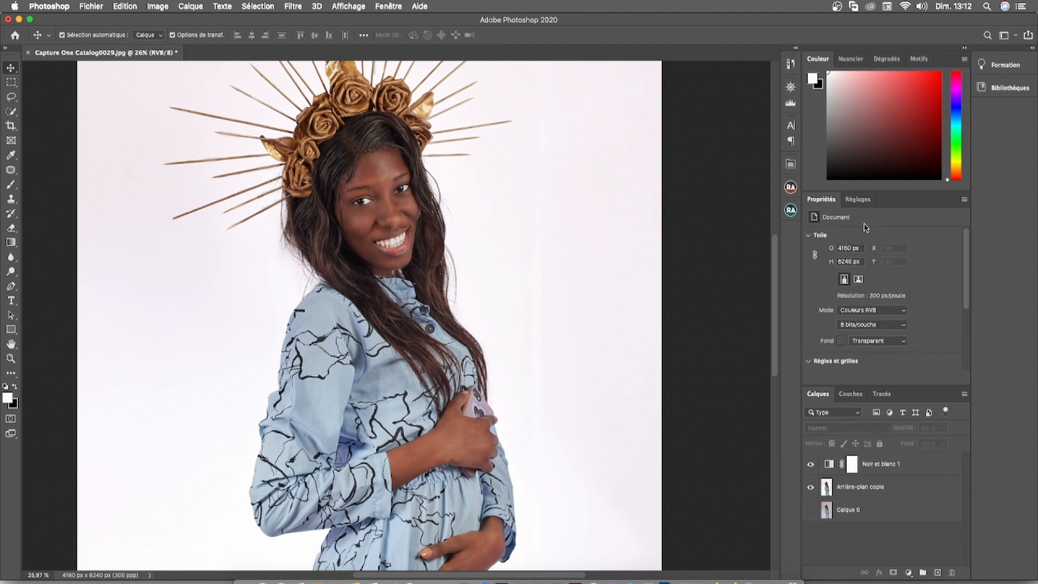
pyautogui.click(859, 200)
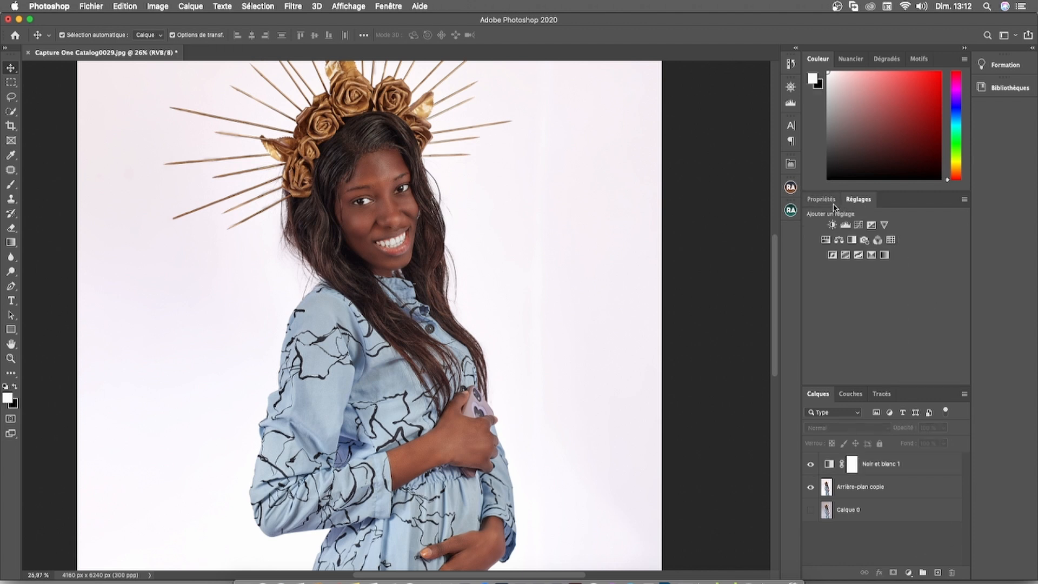
pyautogui.click(836, 201)
pyautogui.click(865, 201)
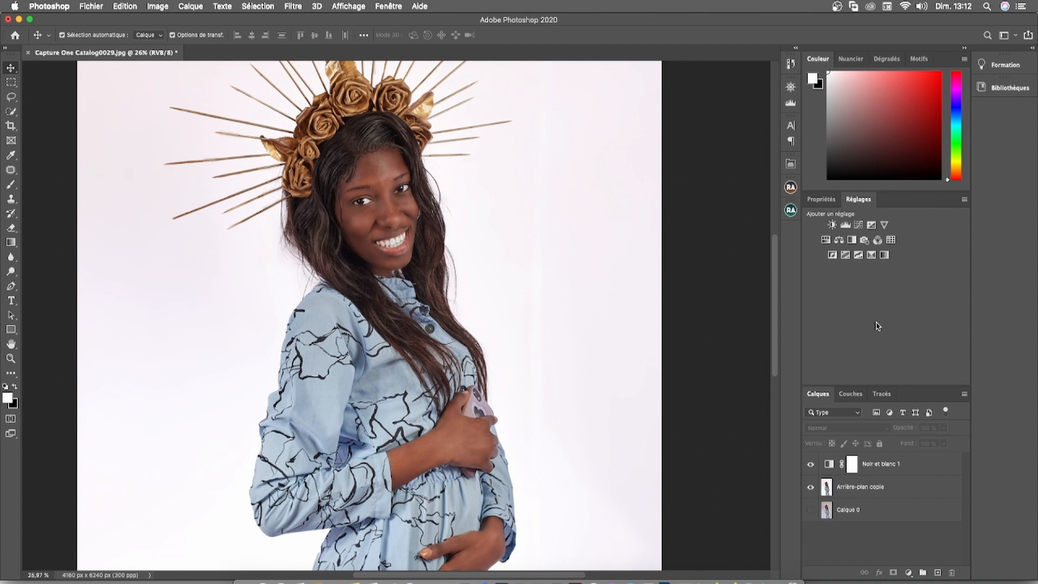
pyautogui.click(884, 255)
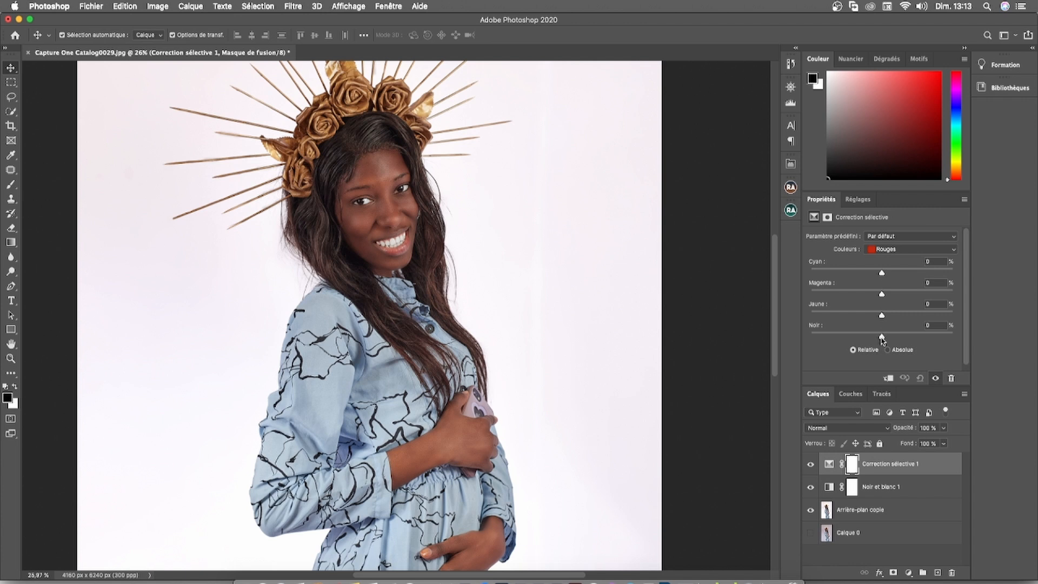
# Adjust the Selective Color layer by colour range, setting the Cyans to Yellow -4% and Black +8%.
pyautogui.moveTo(881, 337)
pyautogui.mouseDown()
pyautogui.moveTo(879, 315)
pyautogui.moveTo(872, 334)
pyautogui.moveTo(895, 337)
pyautogui.mouseUp()
pyautogui.click(888, 250)
pyautogui.click(888, 259)
pyautogui.click(888, 249)
pyautogui.click(888, 321)
pyautogui.scroll(5, 558, 358)
pyautogui.scroll(-4, 567, 351)
pyautogui.click(889, 249)
pyautogui.click(890, 215)
pyautogui.scroll(-2, 567, 352)
pyautogui.moveTo(881, 316); pyautogui.dragTo(885, 316)
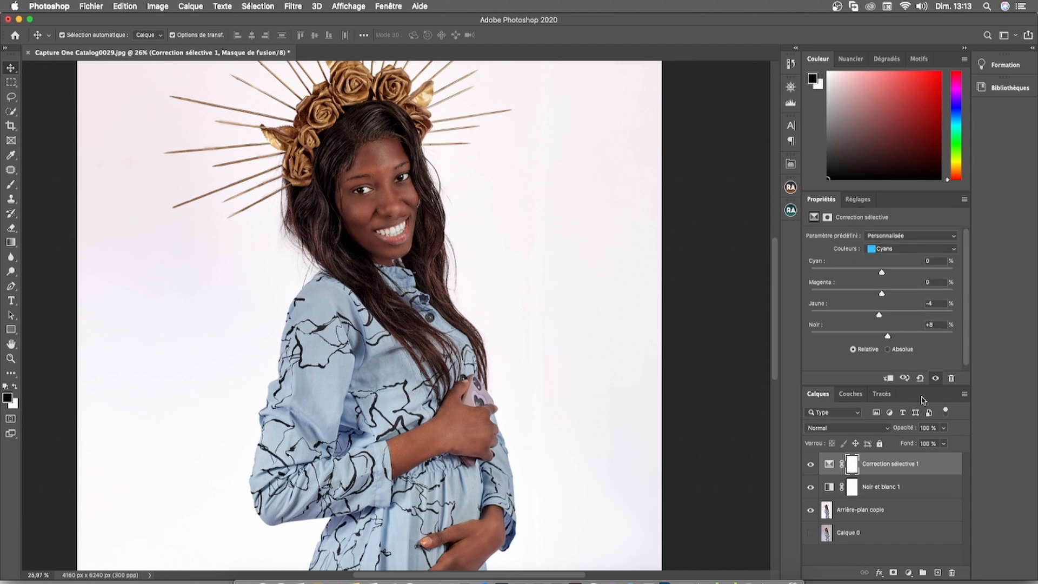
# Add a Color Lookup (Correspondance de couleur) adjustment layer and load 01 LUT.CUBE from the Documents folder as its 3D LUT.
pyautogui.click(858, 199)
pyautogui.click(884, 258)
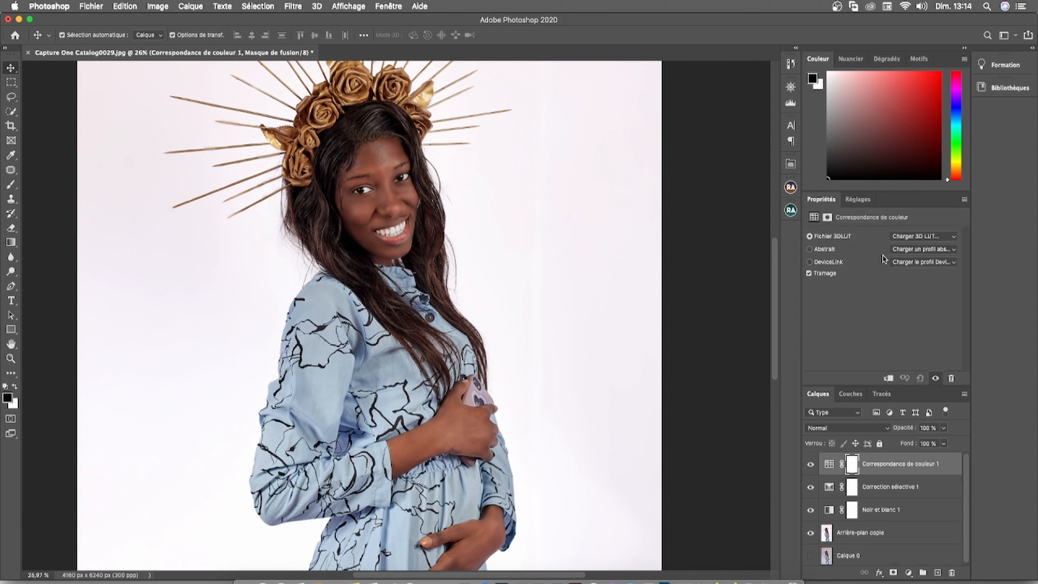
pyautogui.click(931, 238)
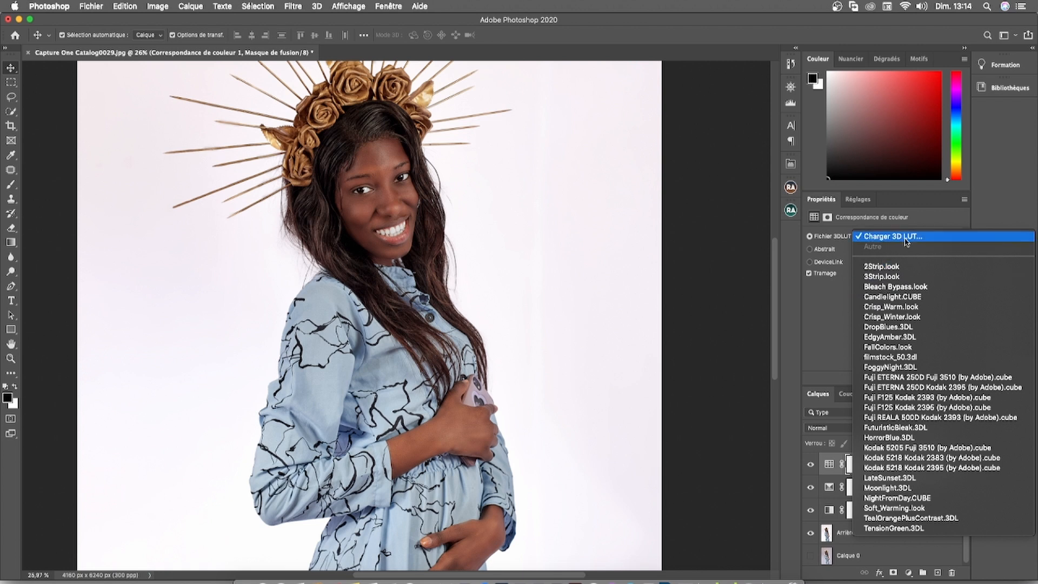
pyautogui.click(912, 237)
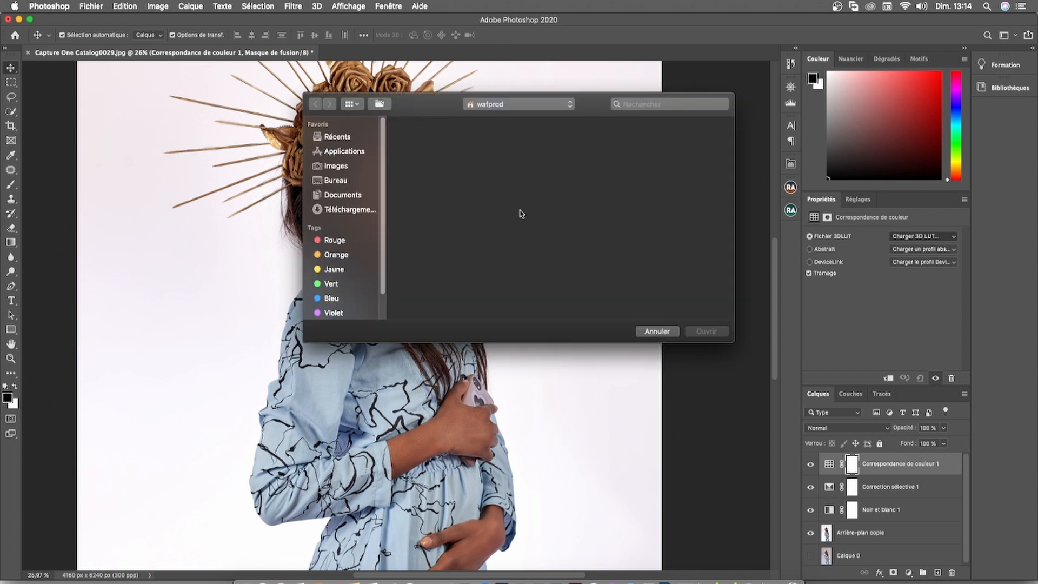
pyautogui.click(347, 197)
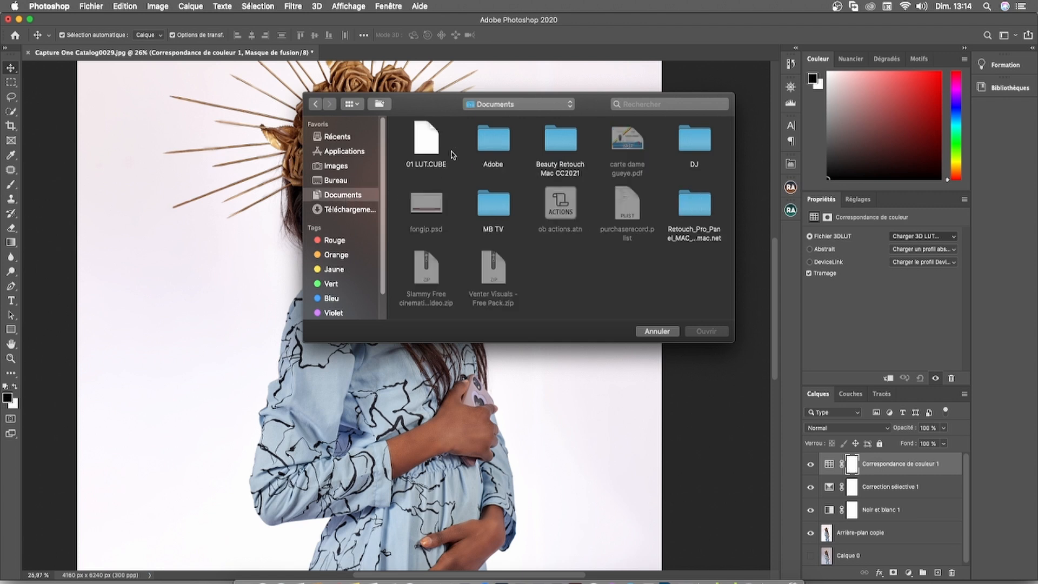
pyautogui.click(430, 149)
pyautogui.click(704, 335)
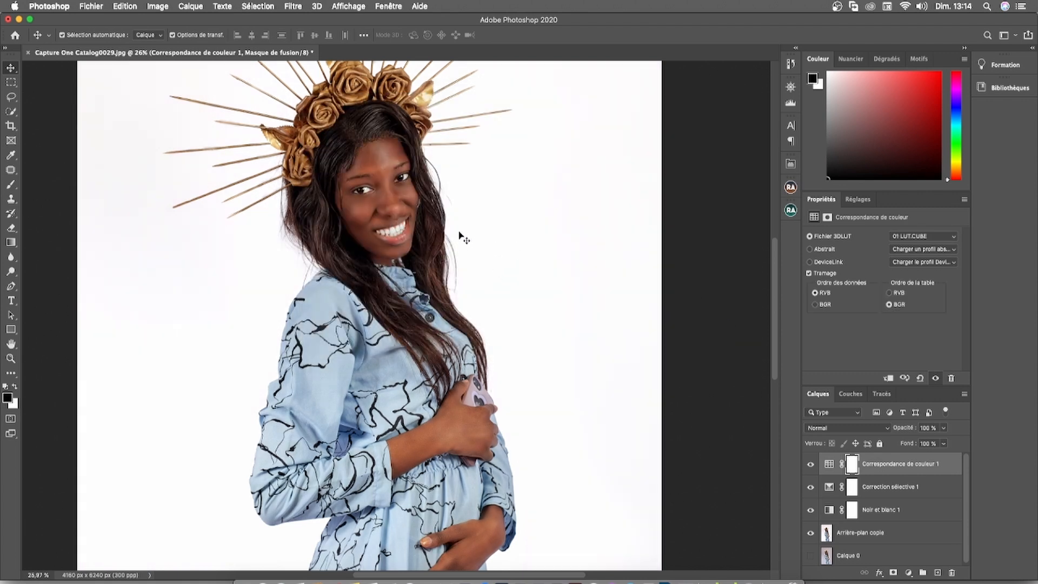
# Check the graded portrait as a whole and place the new logo waf file from Finder into the document.
pyautogui.scroll(3, 431, 207)
pyautogui.scroll(-9, 458, 278)
pyautogui.scroll(8, 460, 278)
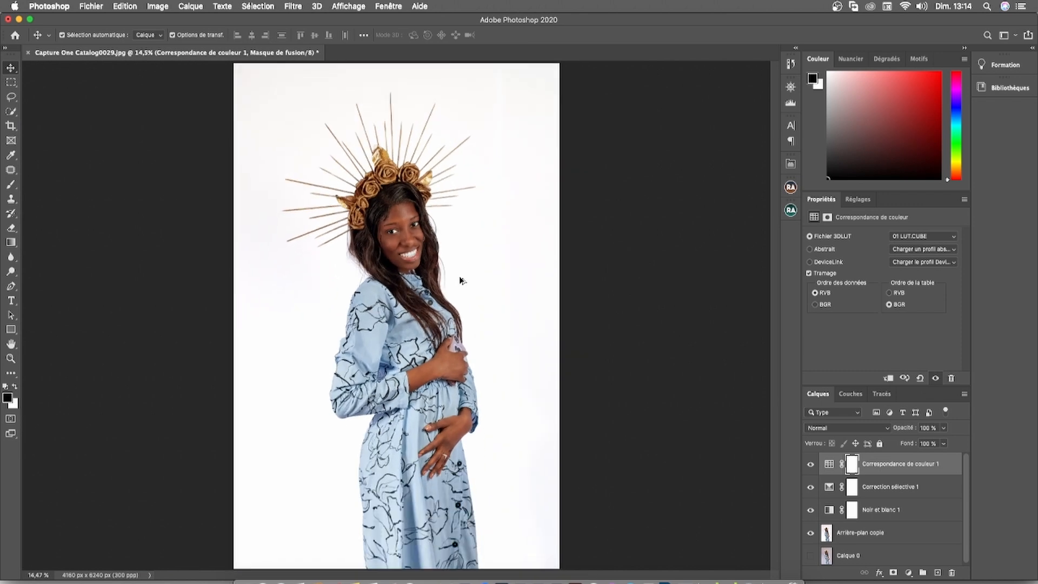
pyautogui.scroll(5, 401, 228)
pyautogui.press('super+0')
pyautogui.click(248, 580)
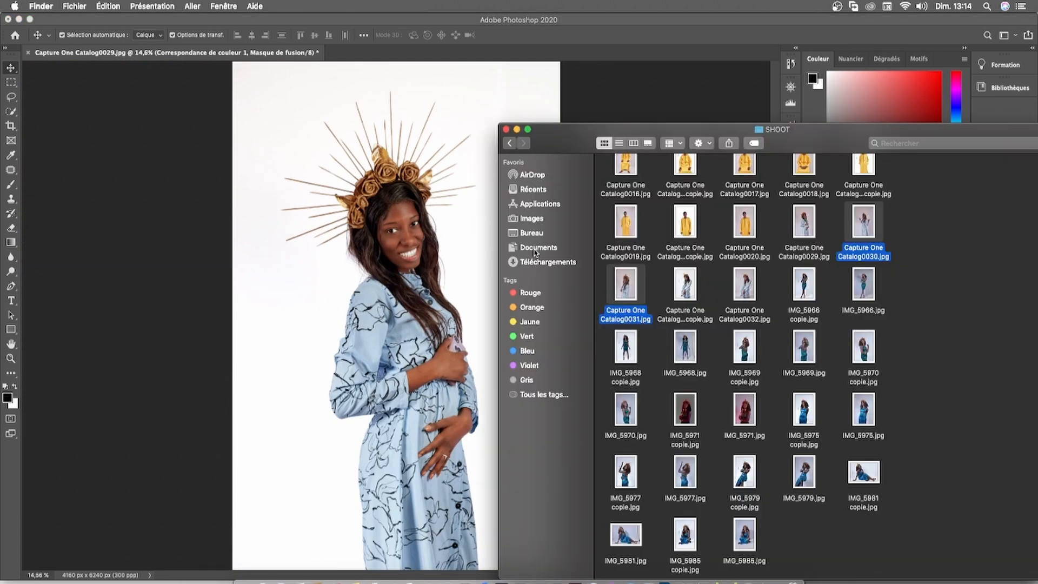
pyautogui.click(535, 250)
# Rotate the logo 90° counterclockwise, move it onto the blank background beside the woman's shoulder, and commit the placement.
pyautogui.rightClick(273, 335)
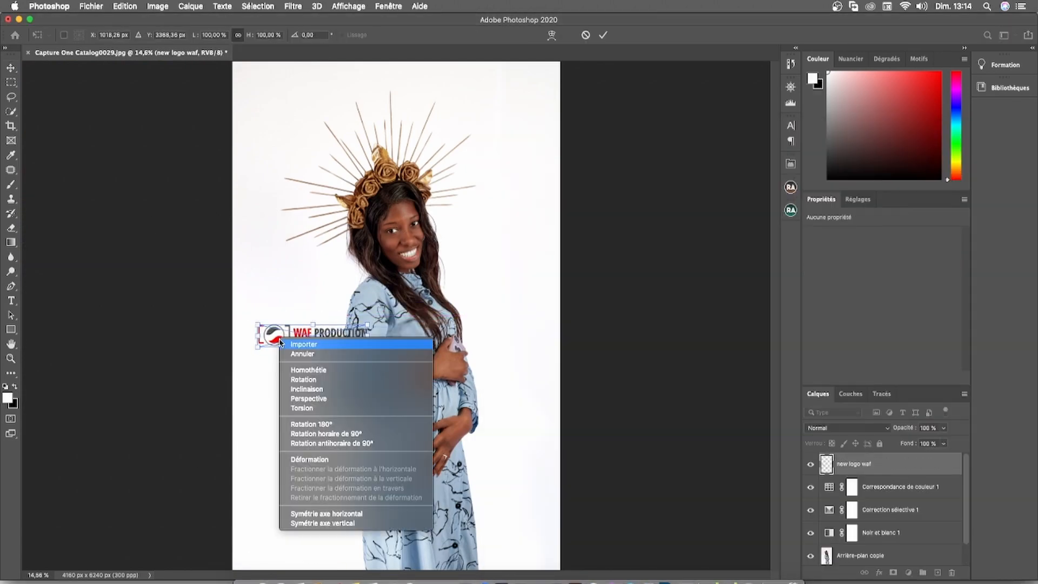
pyautogui.click(367, 445)
pyautogui.moveTo(311, 339); pyautogui.dragTo(283, 284)
pyautogui.click(602, 34)
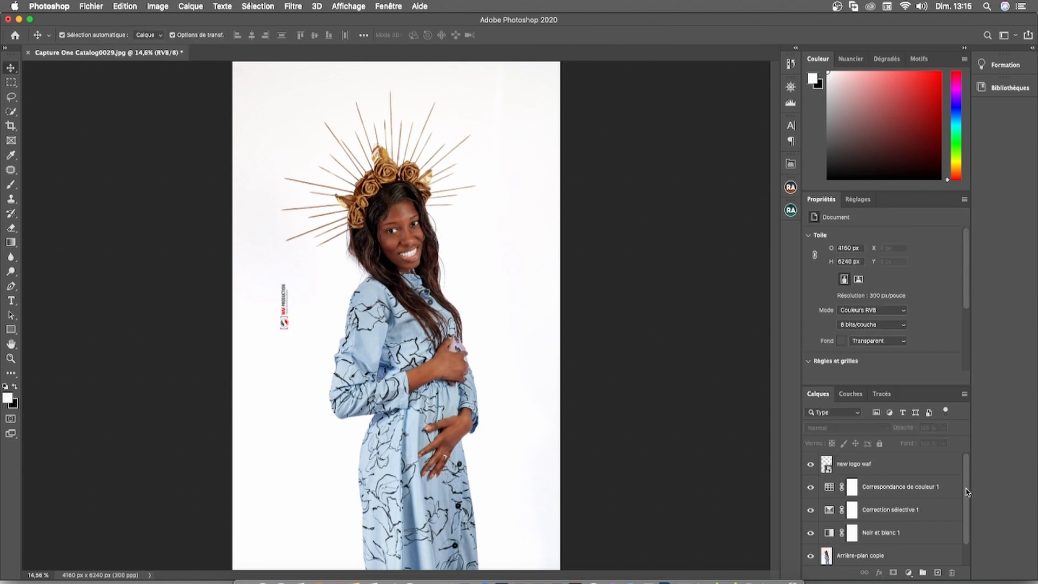
# Merge the logo, adjustment layers and retouched portrait into one layer, leaving the hidden Calque 0 separate.
pyautogui.moveTo(965, 482)
pyautogui.mouseDown()
pyautogui.moveTo(966, 510)
pyautogui.moveTo(964, 487)
pyautogui.mouseUp()
pyautogui.rightClick(893, 467)
pyautogui.click(788, 434)
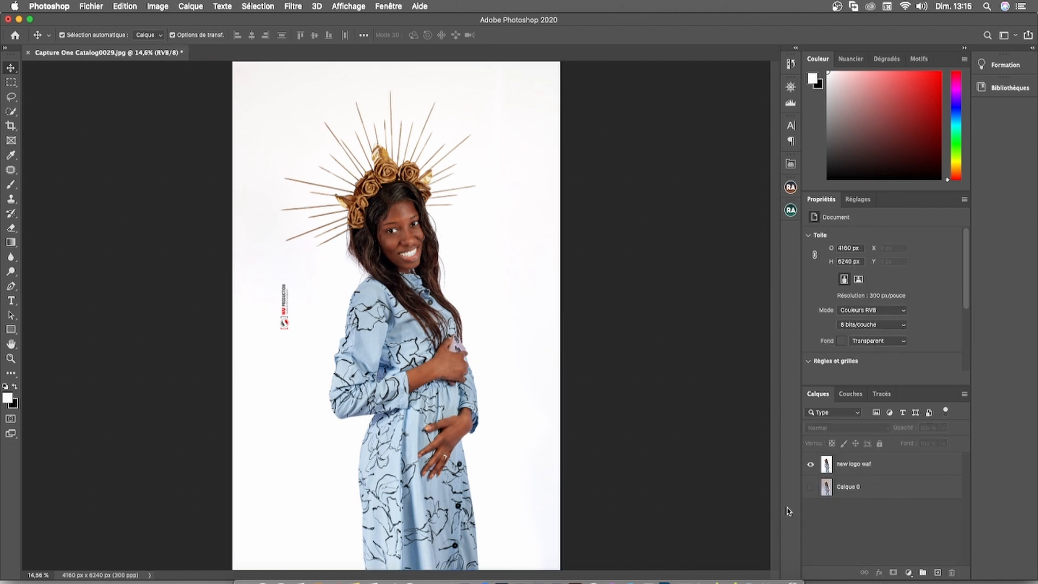
# Show the original Calque 0 and switch the merged layer's visibility to compare the portrait before and after retouching.
pyautogui.click(811, 464)
pyautogui.click(810, 465)
pyautogui.click(811, 465)
pyautogui.click(810, 464)
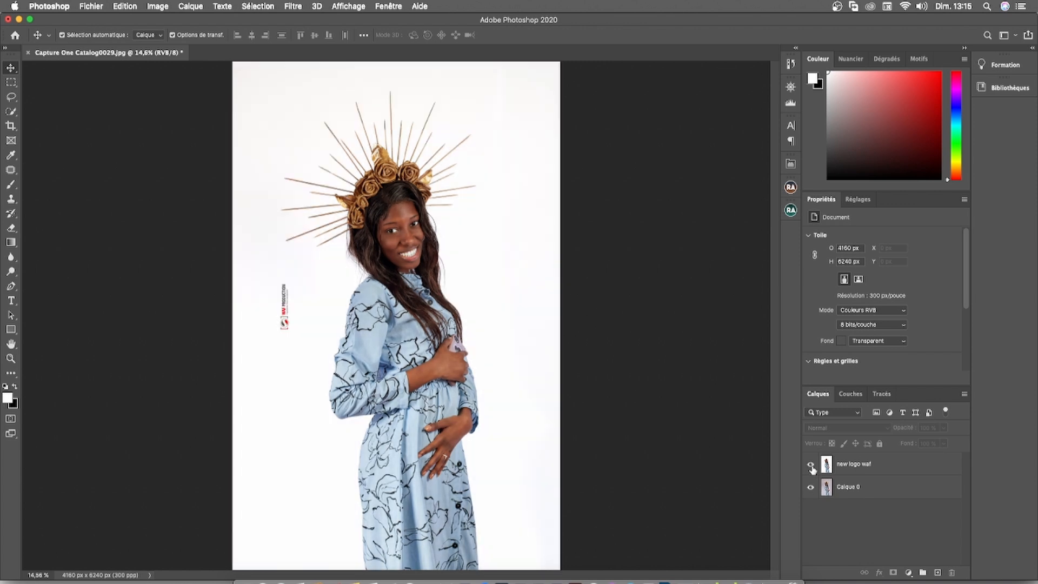